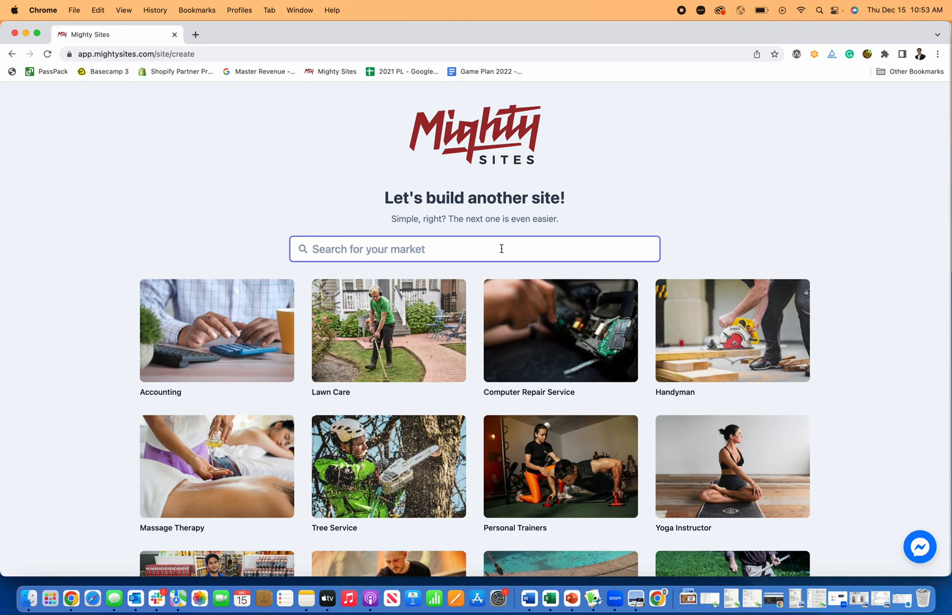
# - Search 'conc' and choose Concrete Contractor as the new site's market
pyautogui.write('concr')
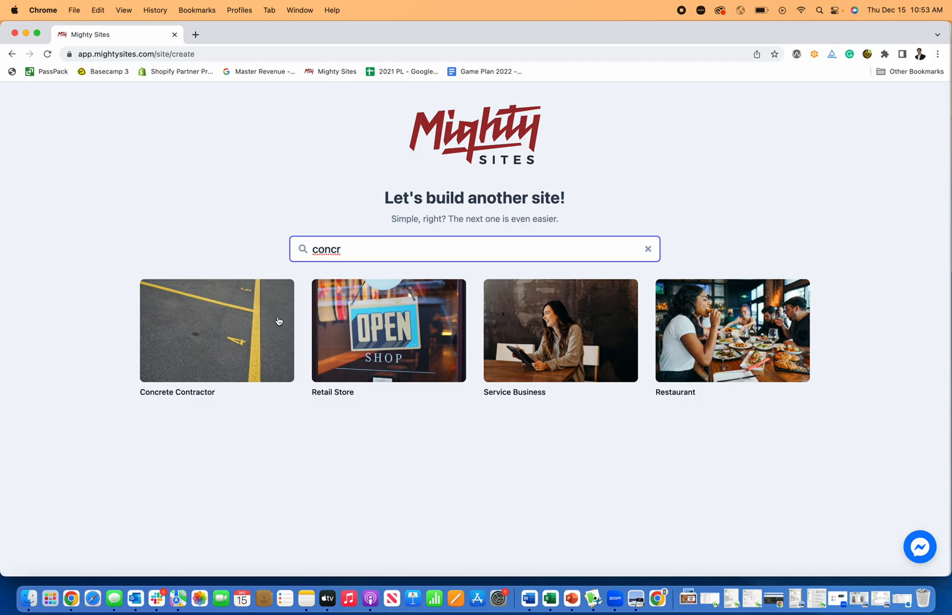
pyautogui.click(279, 321)
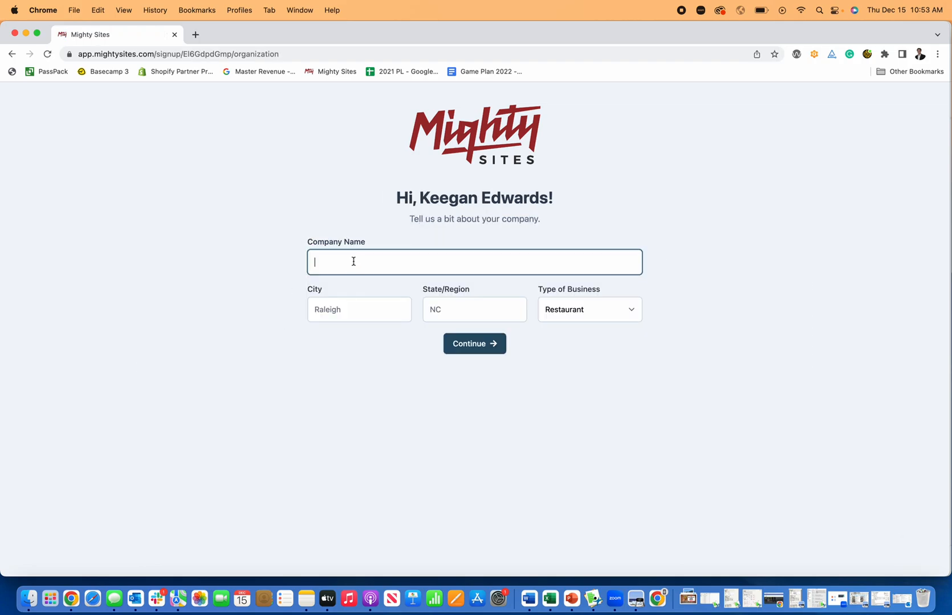
# - Submit Keegan's Concrete Service, Denver, CO, as a Service business to build the site
pyautogui.write("Keegan's Conc")
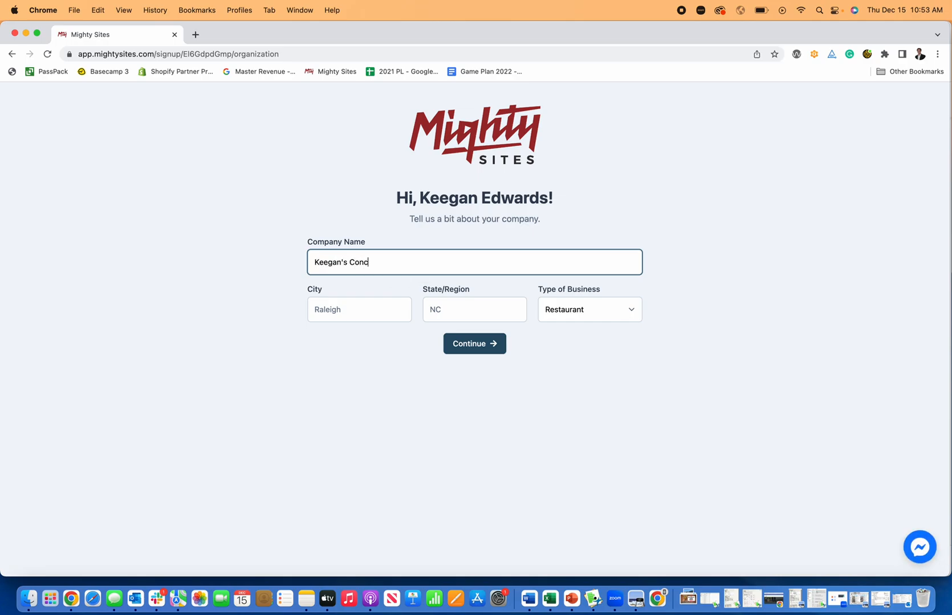
pyautogui.write('rete Service')
pyautogui.click(347, 312)
pyautogui.write('Denver')
pyautogui.press('Tab')
pyautogui.write('CO')
pyautogui.press('Tab')
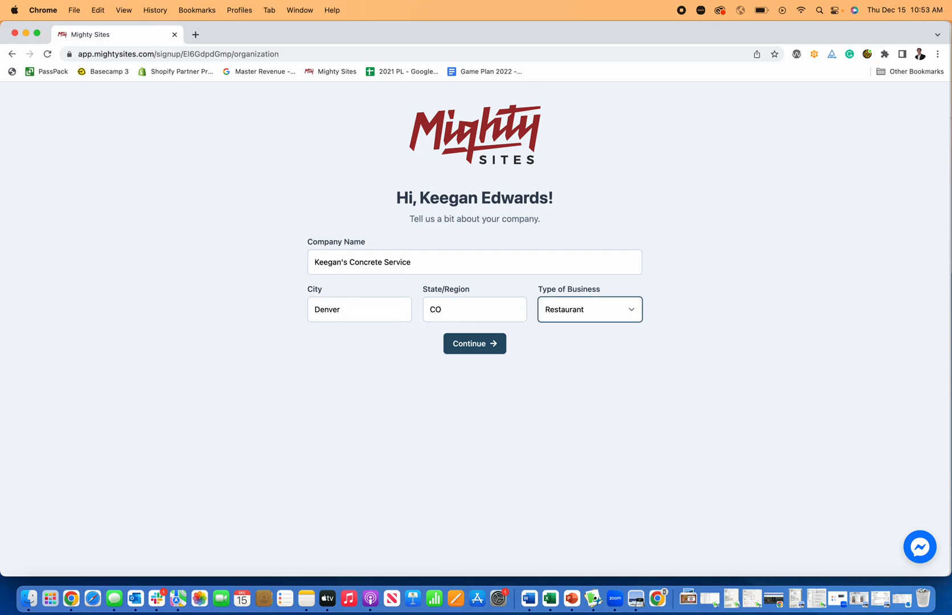
pyautogui.click(575, 310)
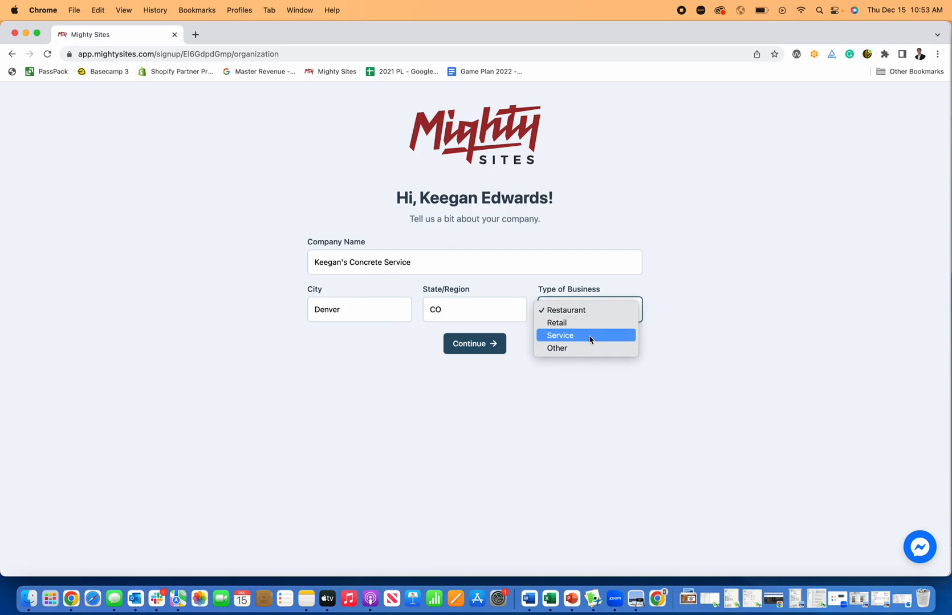
pyautogui.click(561, 336)
pyautogui.click(492, 344)
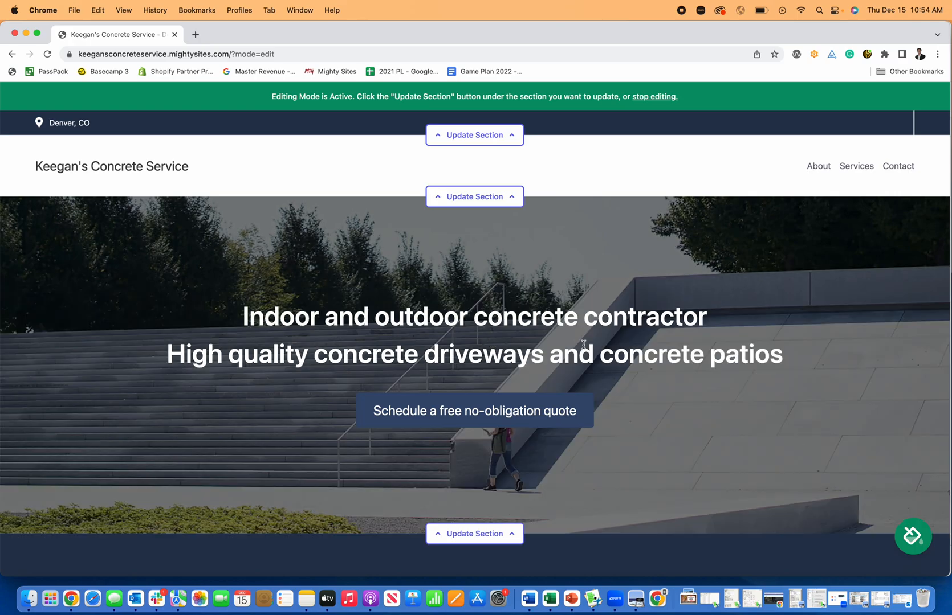
pyautogui.scroll(-10, 577, 342)
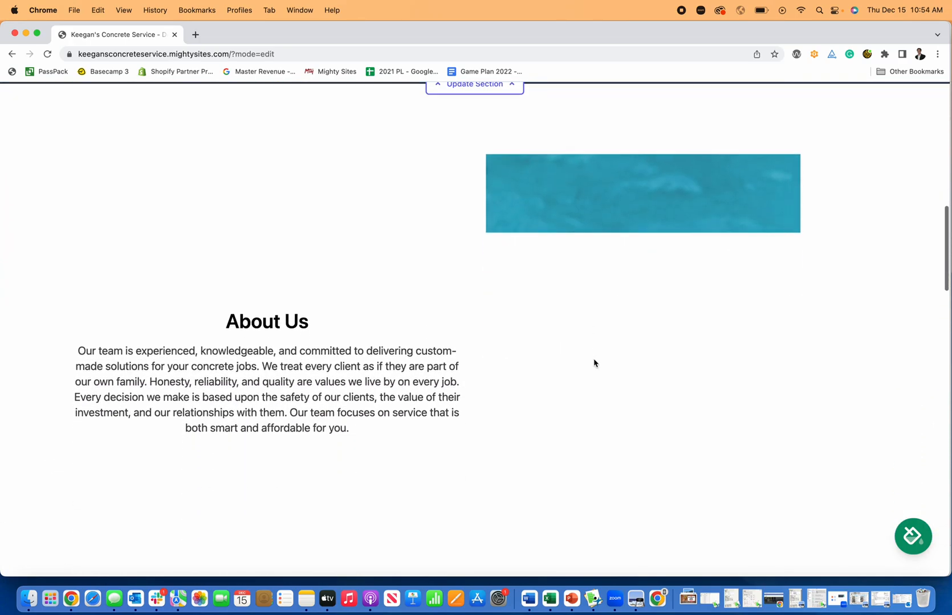
pyautogui.scroll(-8, 593, 363)
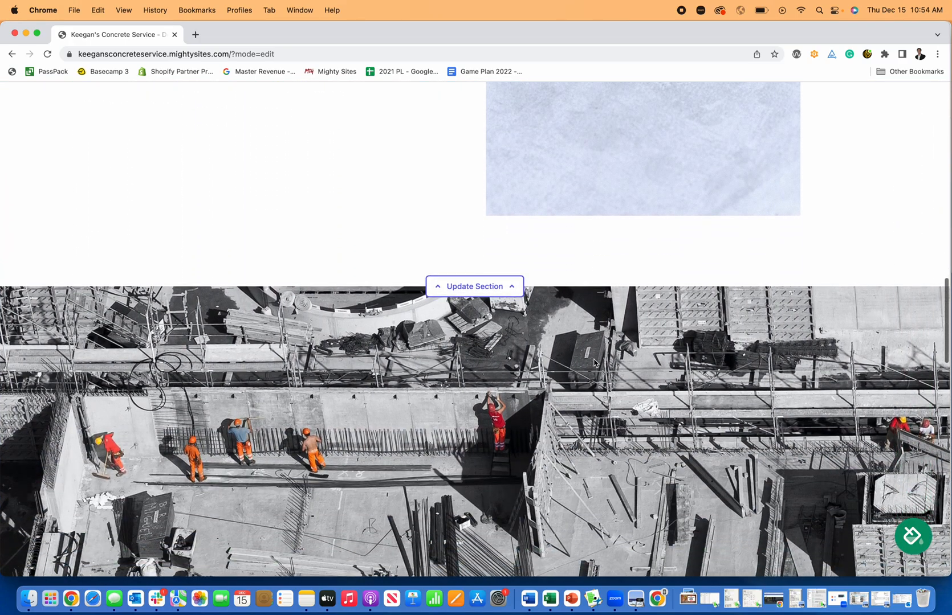
pyautogui.scroll(-8, 593, 363)
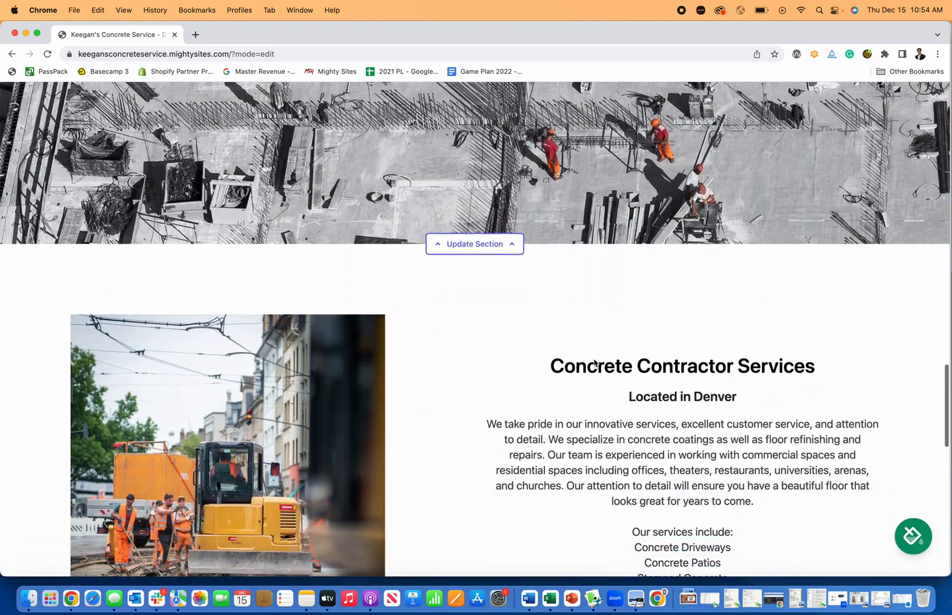
pyautogui.scroll(-8, 593, 364)
pyautogui.scroll(-5, 593, 363)
pyautogui.scroll(7, 594, 364)
pyautogui.scroll(15, 594, 364)
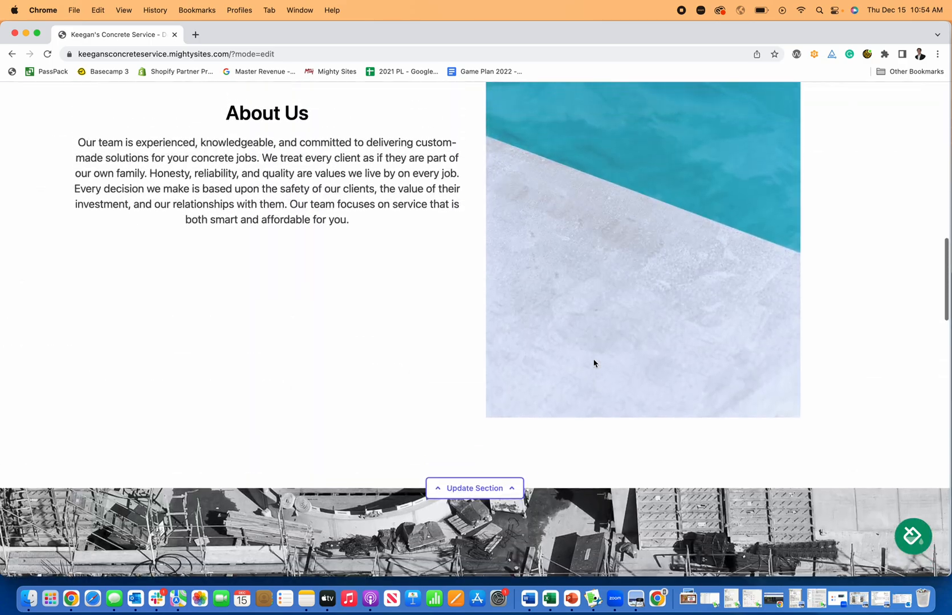
pyautogui.scroll(15, 593, 363)
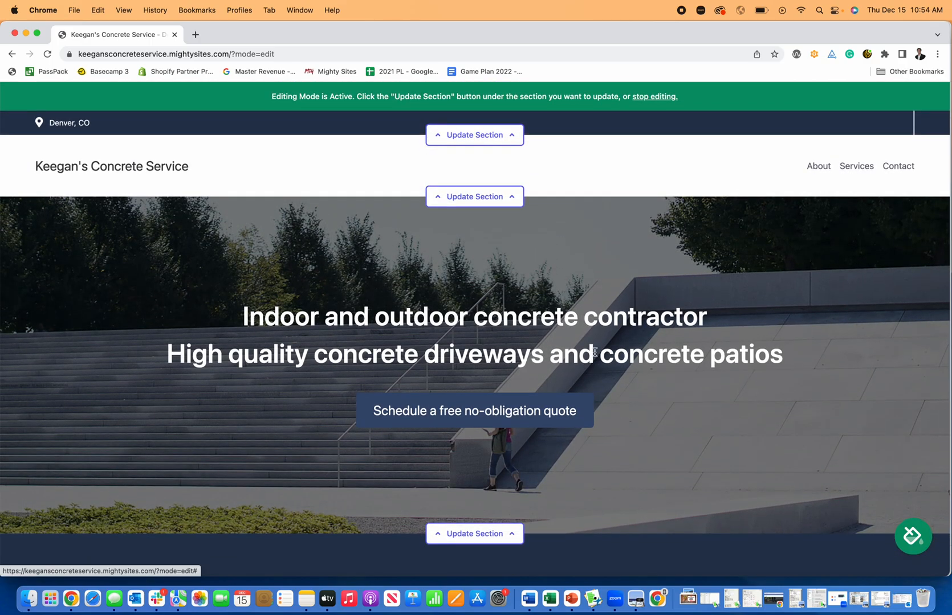
pyautogui.scroll(-10, 592, 351)
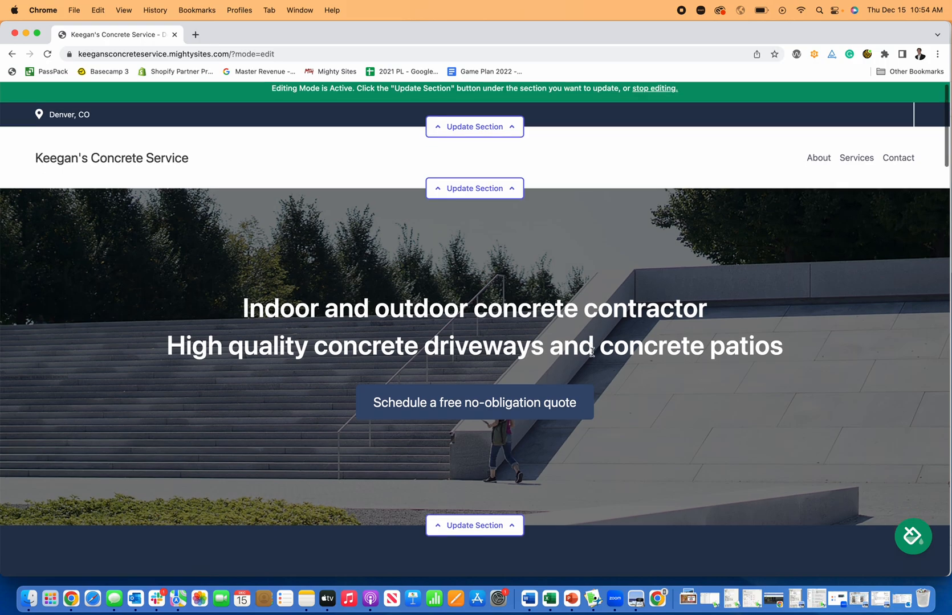
pyautogui.scroll(-10, 592, 355)
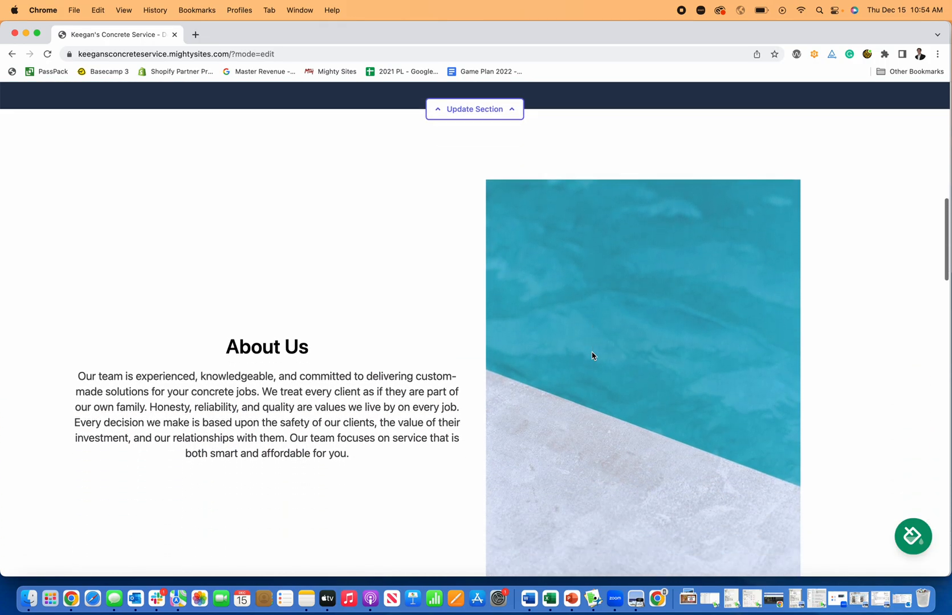
pyautogui.scroll(-10, 665, 386)
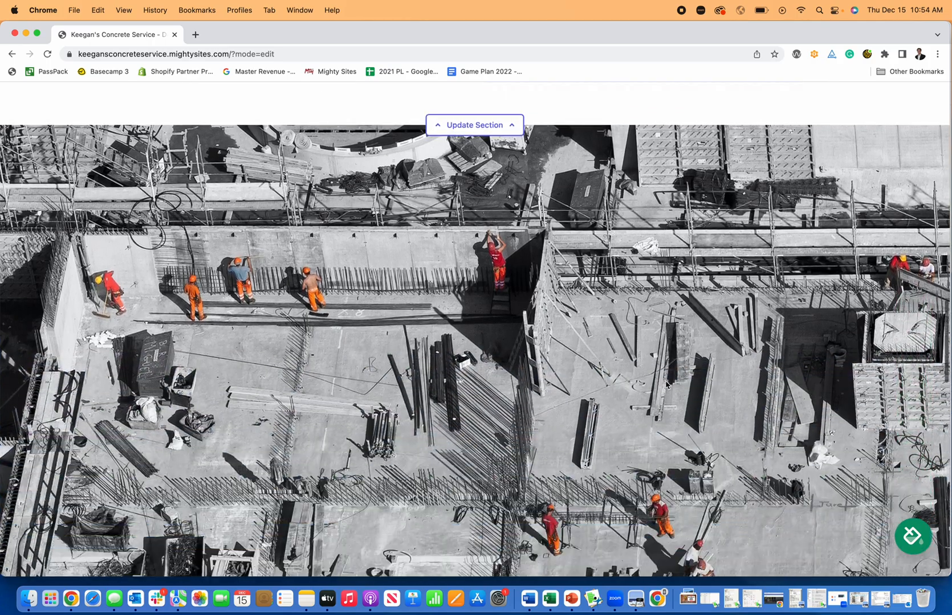
pyautogui.scroll(-6, 667, 381)
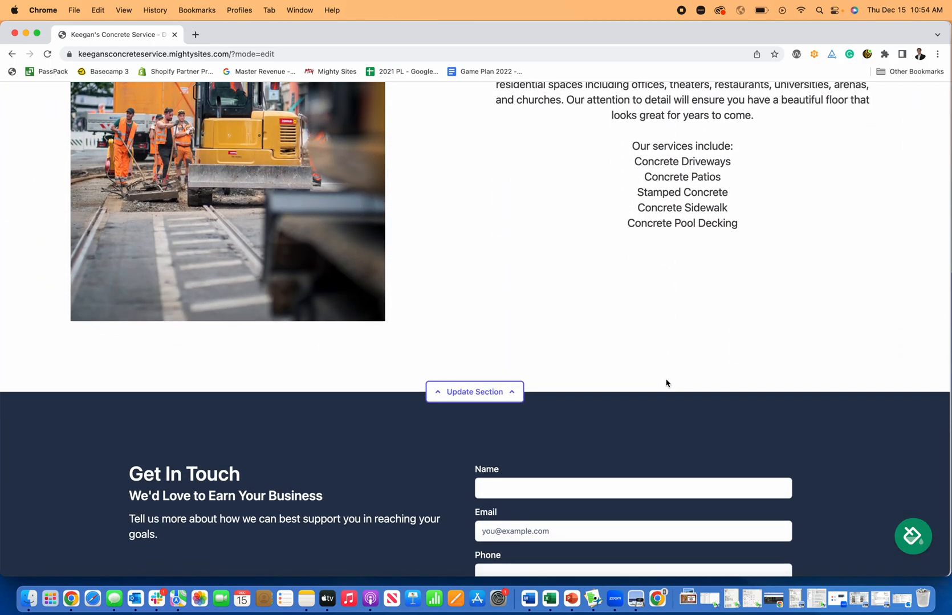
pyautogui.scroll(3, 665, 383)
pyautogui.scroll(15, 684, 272)
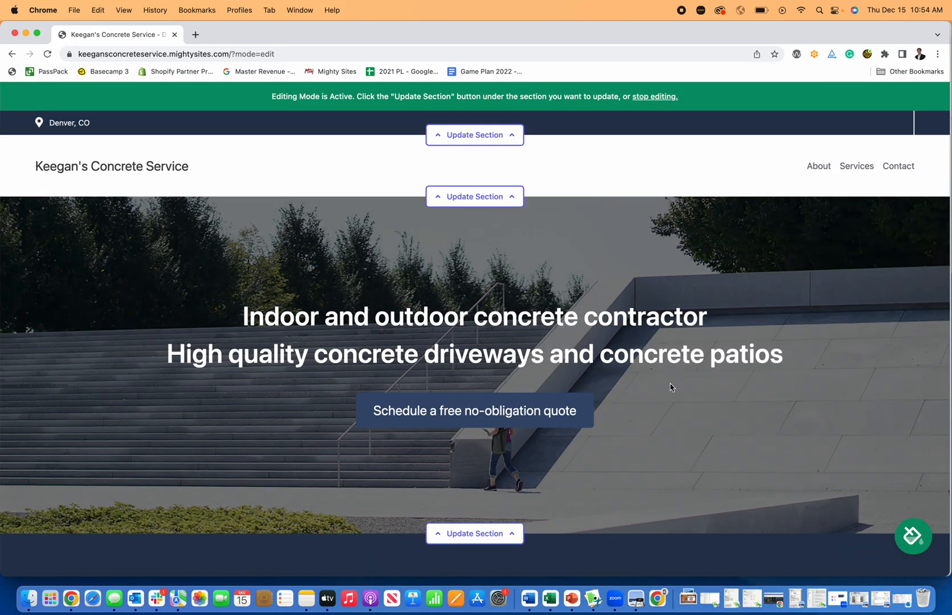
# - Preview the pink, dark green, blue, slate, orange, white-and-navy and dark red colour themes
pyautogui.click(912, 537)
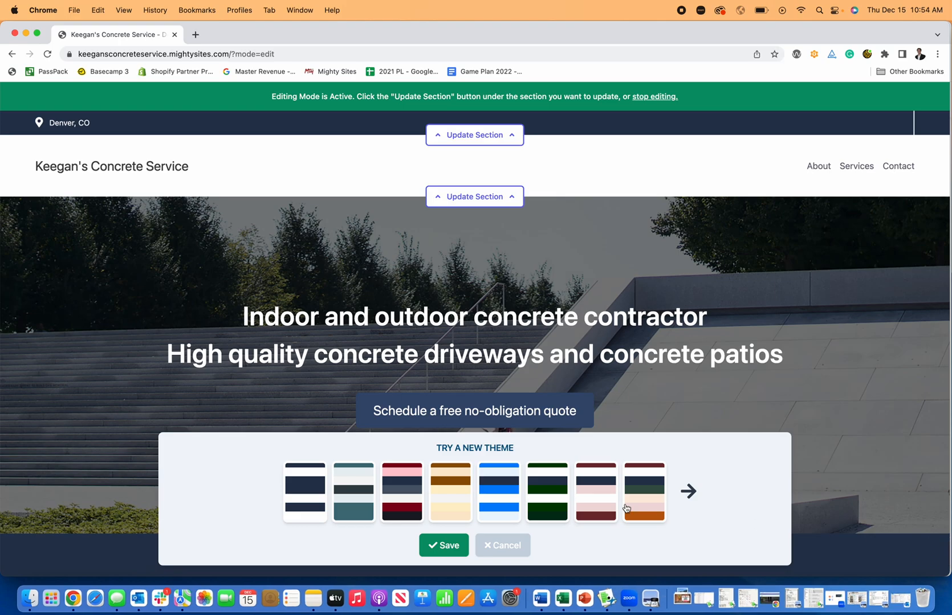
pyautogui.click(642, 509)
pyautogui.scroll(-10, 495, 382)
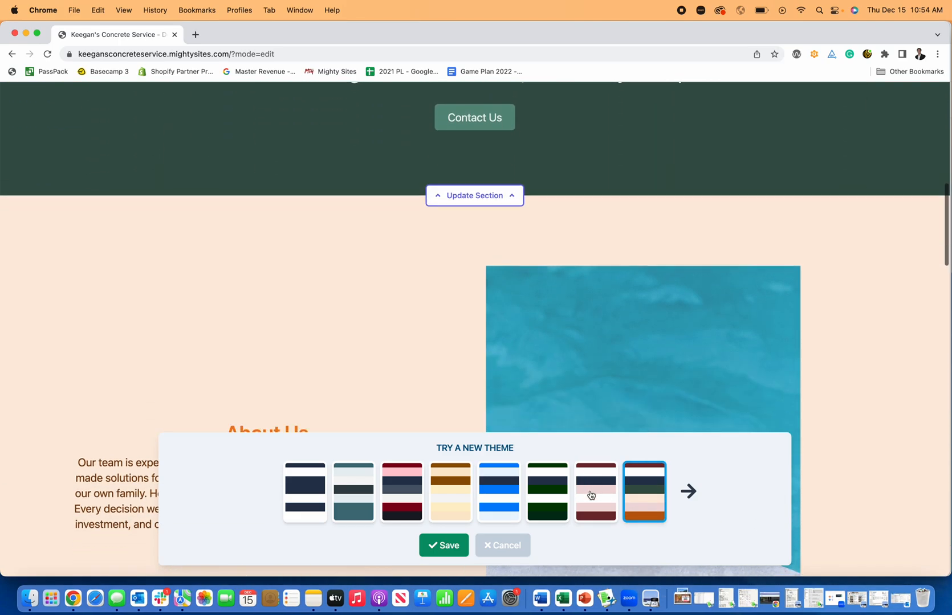
pyautogui.click(576, 489)
pyautogui.scroll(10, 525, 361)
pyautogui.click(537, 492)
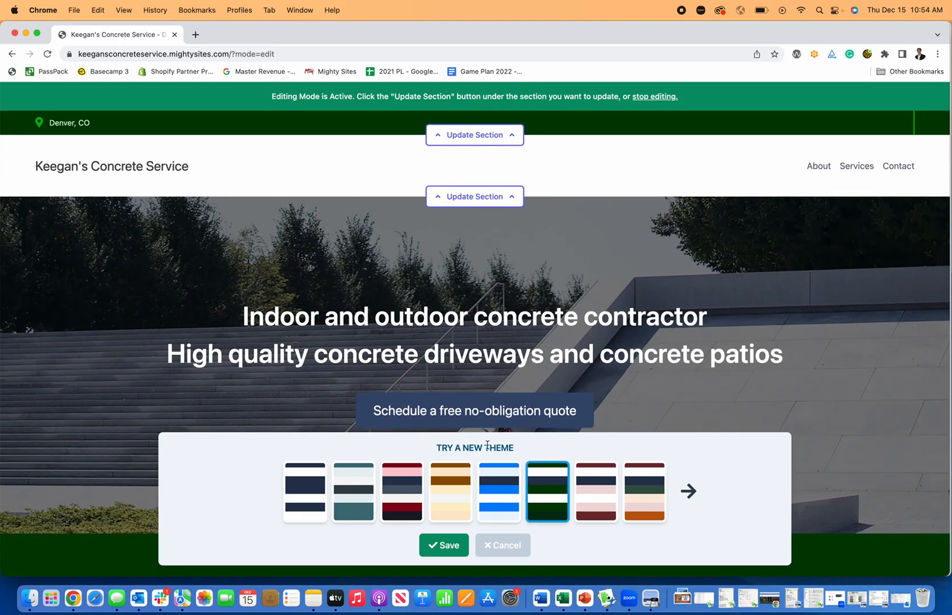
pyautogui.click(501, 489)
pyautogui.scroll(-8, 473, 501)
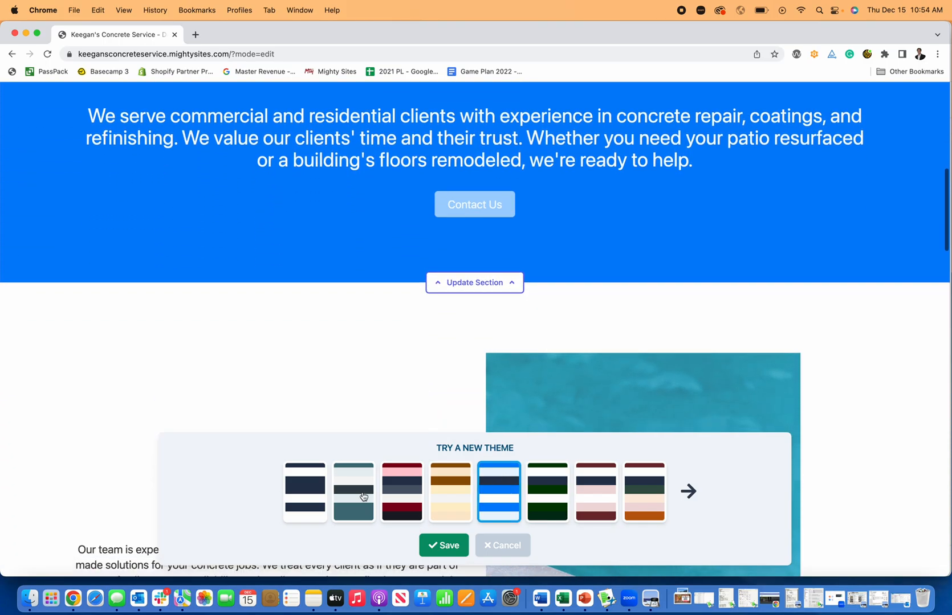
pyautogui.click(362, 491)
pyautogui.scroll(9, 438, 321)
pyautogui.scroll(-3, 469, 382)
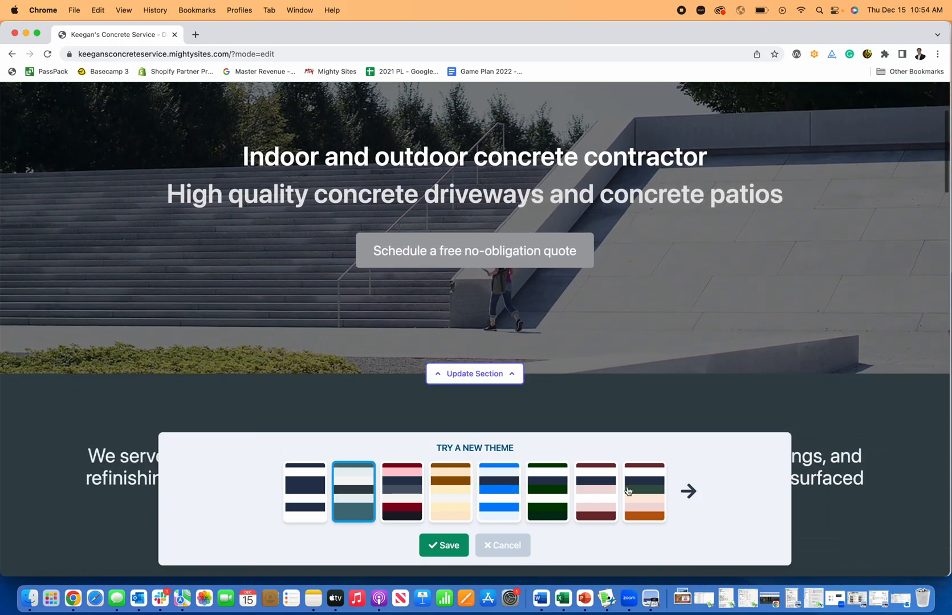
pyautogui.click(466, 483)
pyautogui.scroll(3, 560, 336)
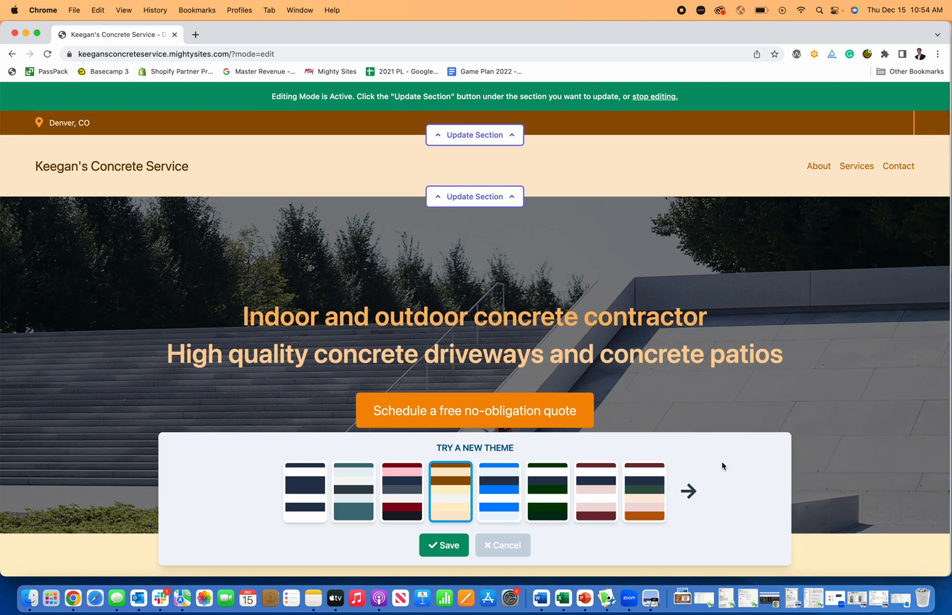
pyautogui.click(700, 484)
pyautogui.click(505, 481)
pyautogui.scroll(-10, 515, 353)
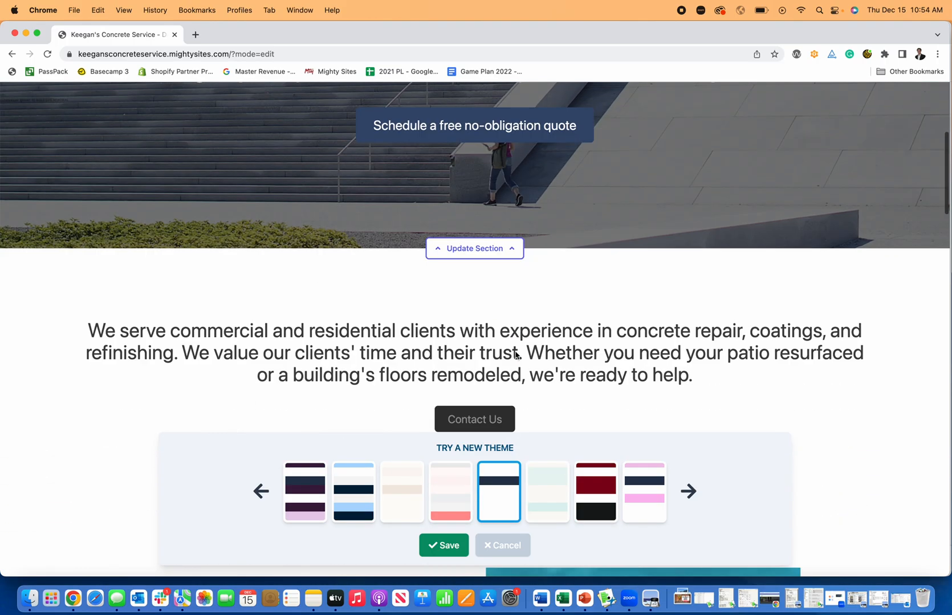
pyautogui.scroll(-5, 514, 357)
pyautogui.click(585, 482)
pyautogui.scroll(-10, 577, 385)
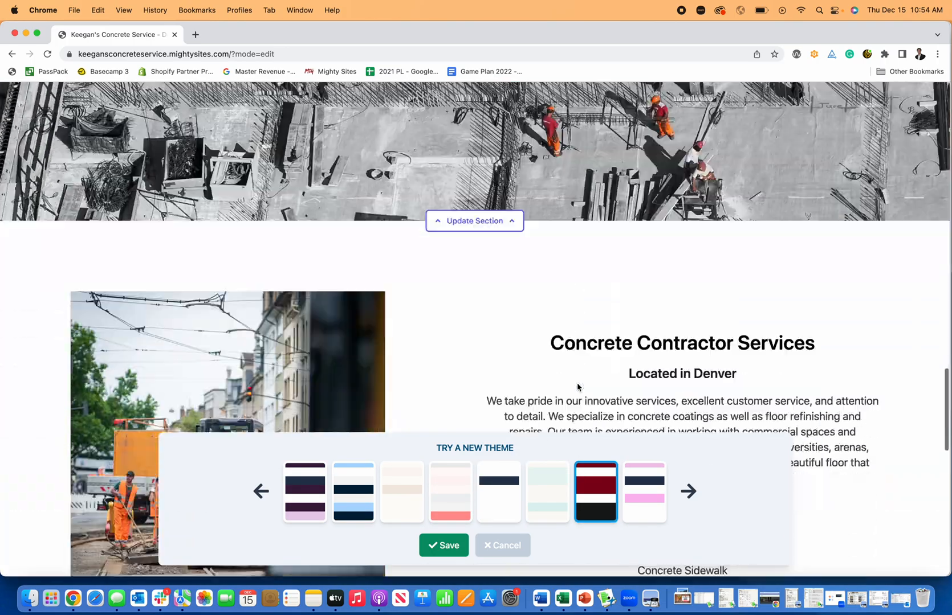
pyautogui.scroll(-3, 574, 388)
pyautogui.scroll(20, 574, 389)
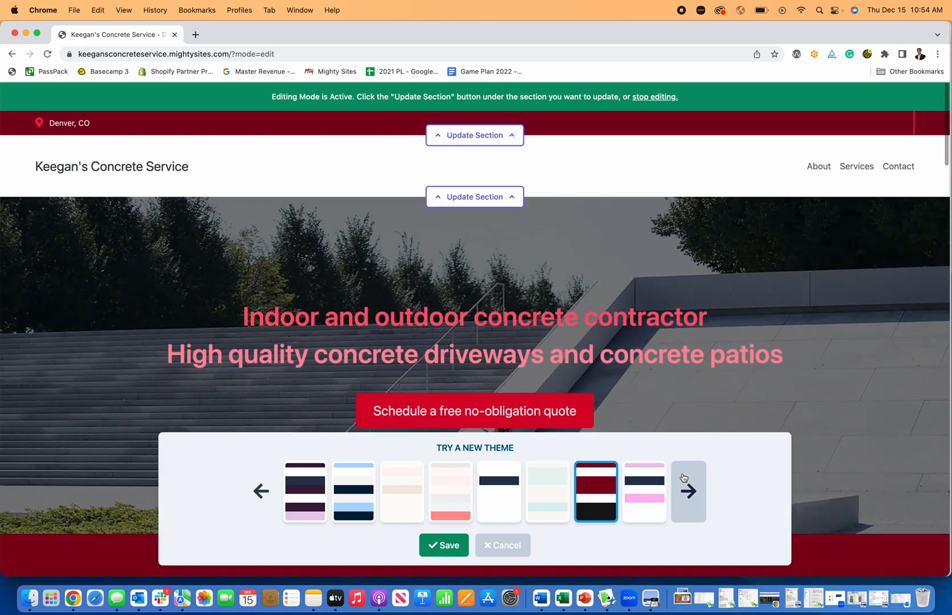
# - Preview the dark, light blue, white, purple and sage colour themes
pyautogui.click(687, 490)
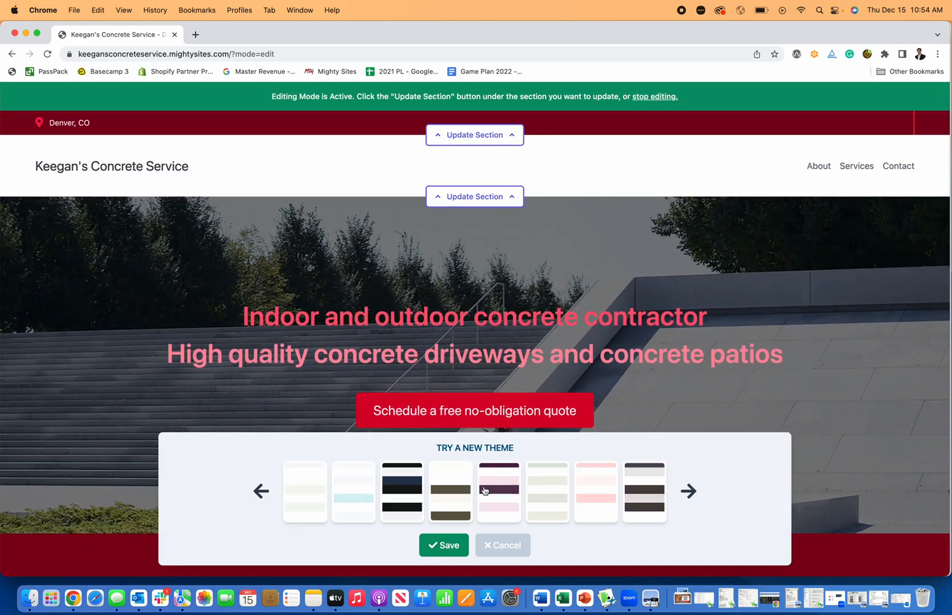
pyautogui.click(409, 491)
pyautogui.scroll(-8, 347, 476)
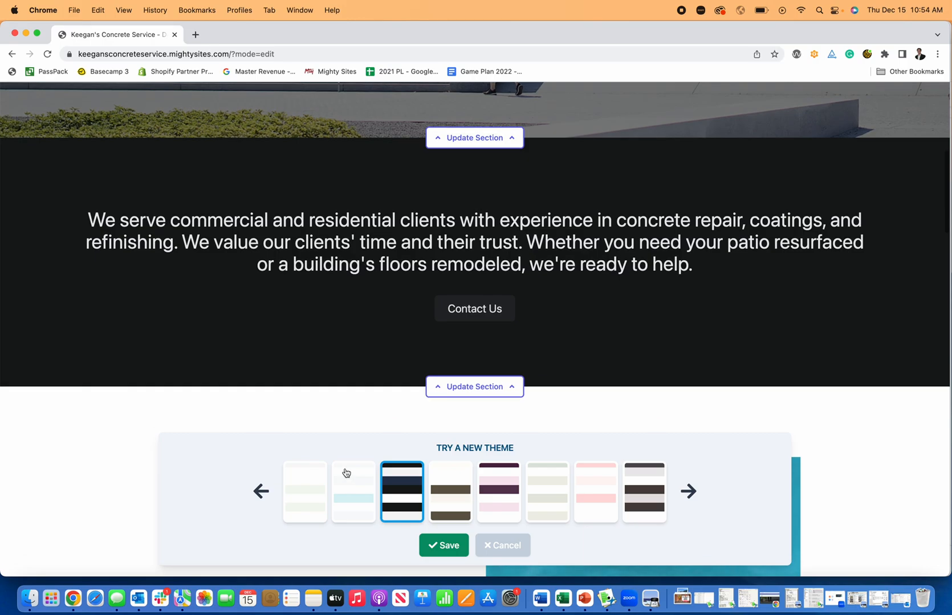
pyautogui.click(346, 476)
pyautogui.scroll(-10, 326, 370)
pyautogui.click(308, 473)
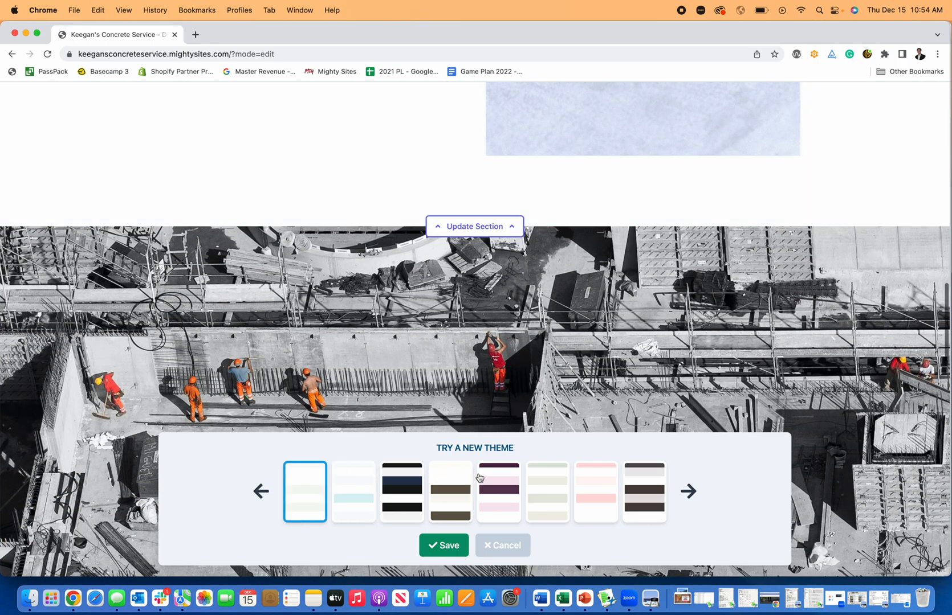
pyautogui.click(493, 476)
pyautogui.scroll(15, 516, 379)
pyautogui.scroll(-8, 521, 388)
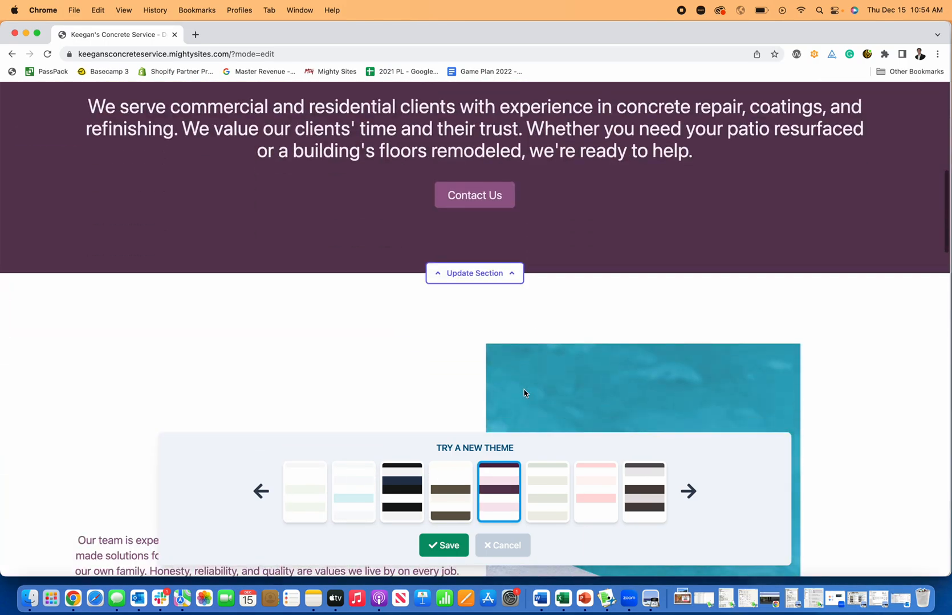
pyautogui.click(557, 479)
pyautogui.scroll(10, 541, 389)
pyautogui.scroll(-12, 541, 388)
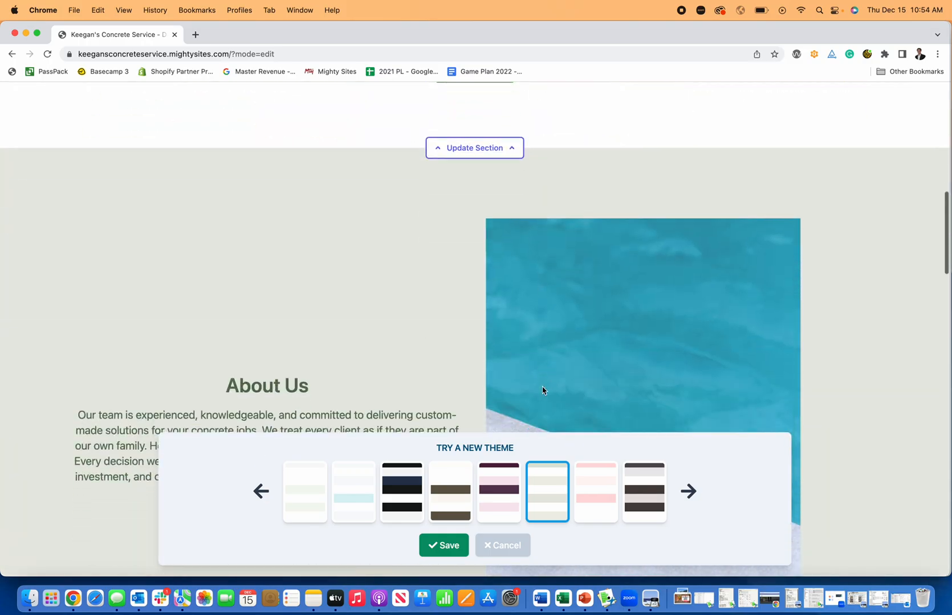
pyautogui.click(643, 505)
pyautogui.scroll(-15, 546, 369)
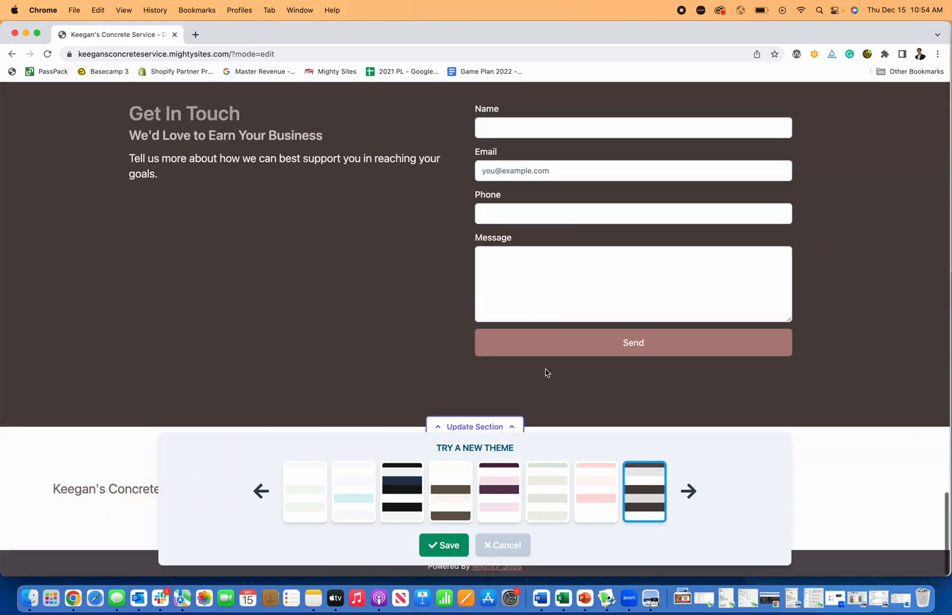
pyautogui.scroll(20, 546, 374)
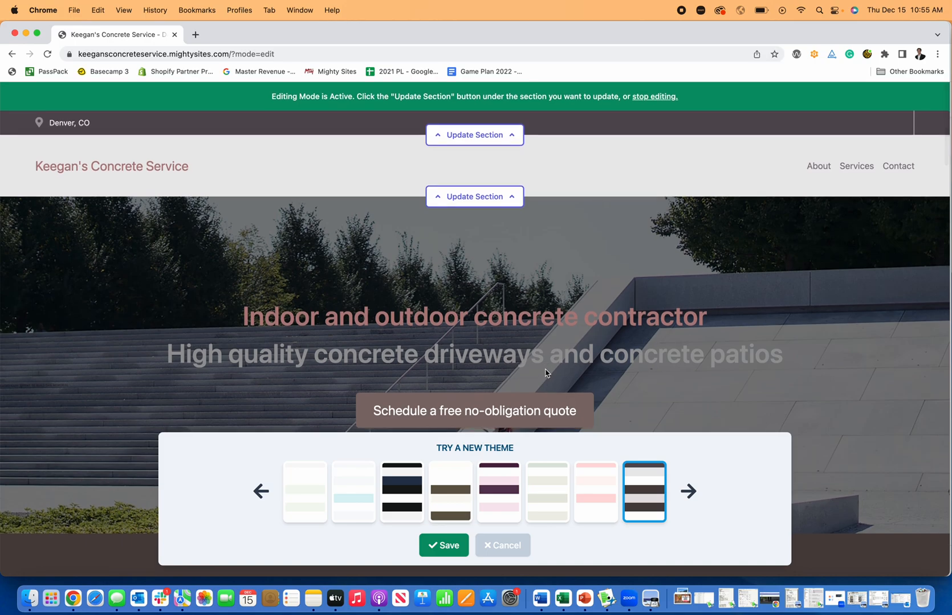
# - Preview the maroon-and-red, mint-and-cream, cream-and-orange, light blue, purple and navy themes
pyautogui.click(681, 480)
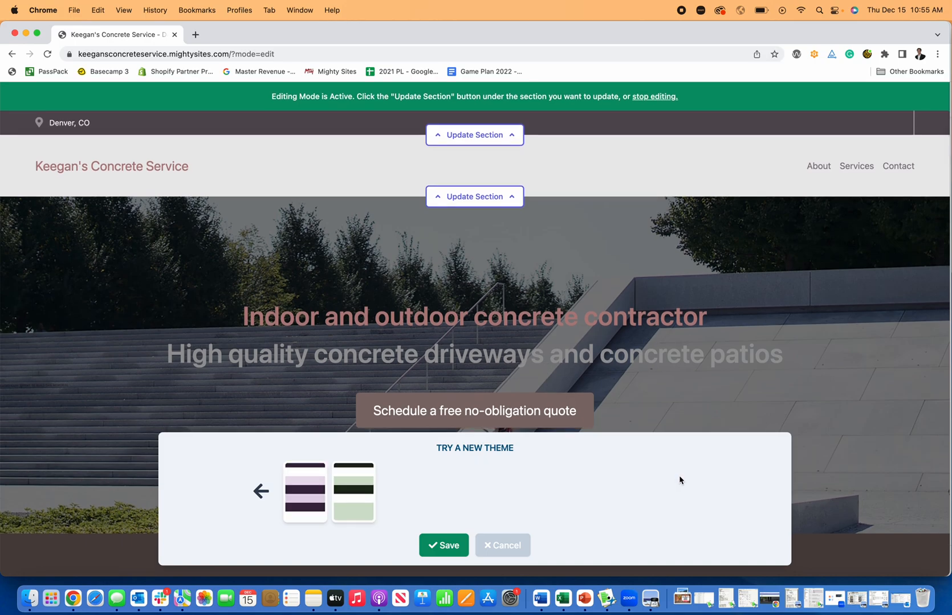
pyautogui.click(310, 486)
pyautogui.click(261, 491)
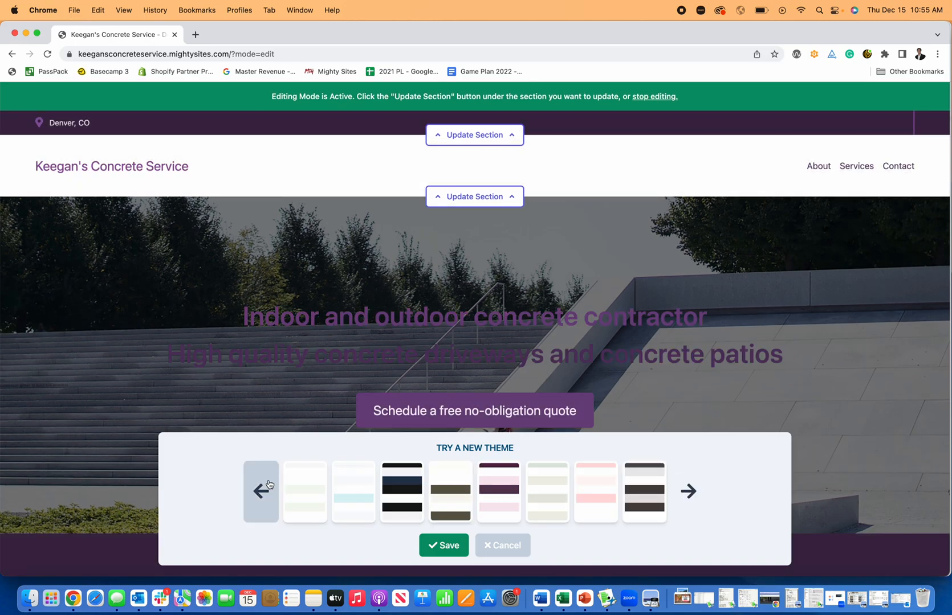
pyautogui.click(261, 491)
pyautogui.click(589, 481)
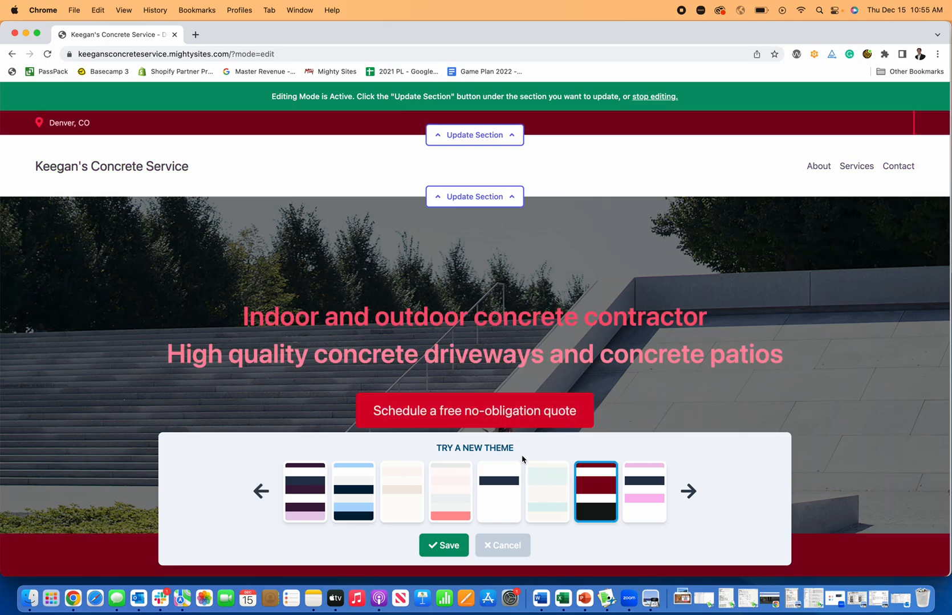
pyautogui.click(535, 496)
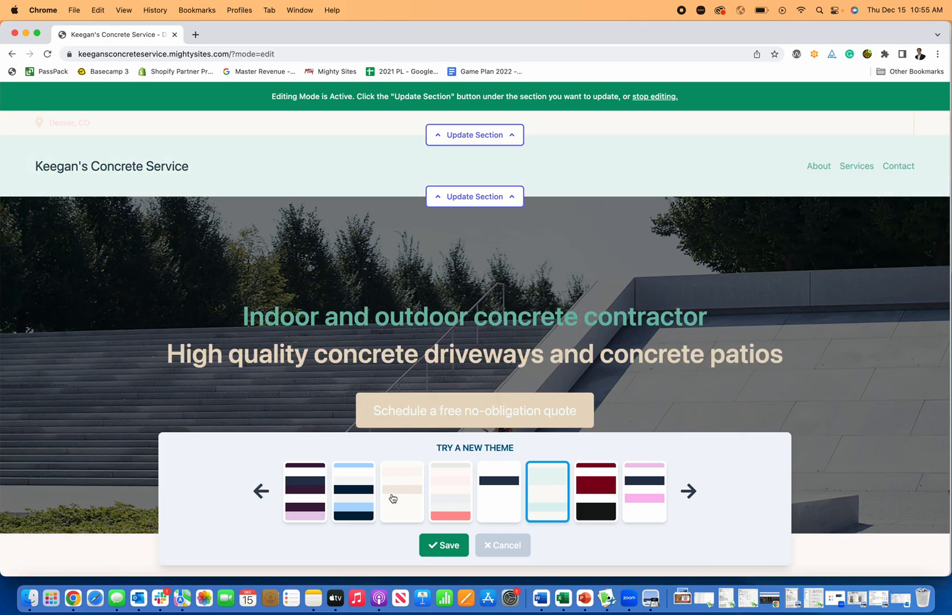
pyautogui.click(390, 499)
pyautogui.click(353, 497)
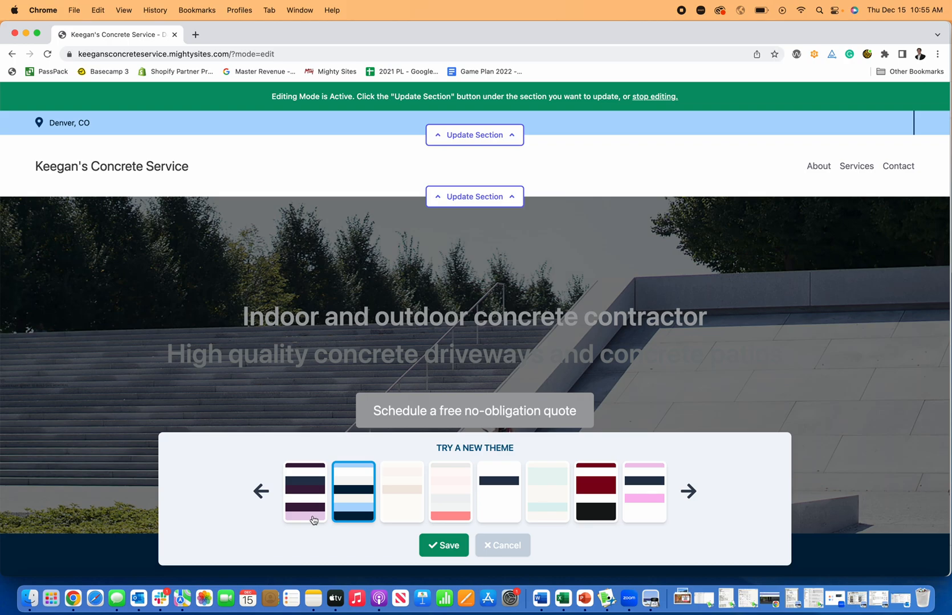
pyautogui.click(313, 520)
pyautogui.click(261, 492)
pyautogui.click(322, 497)
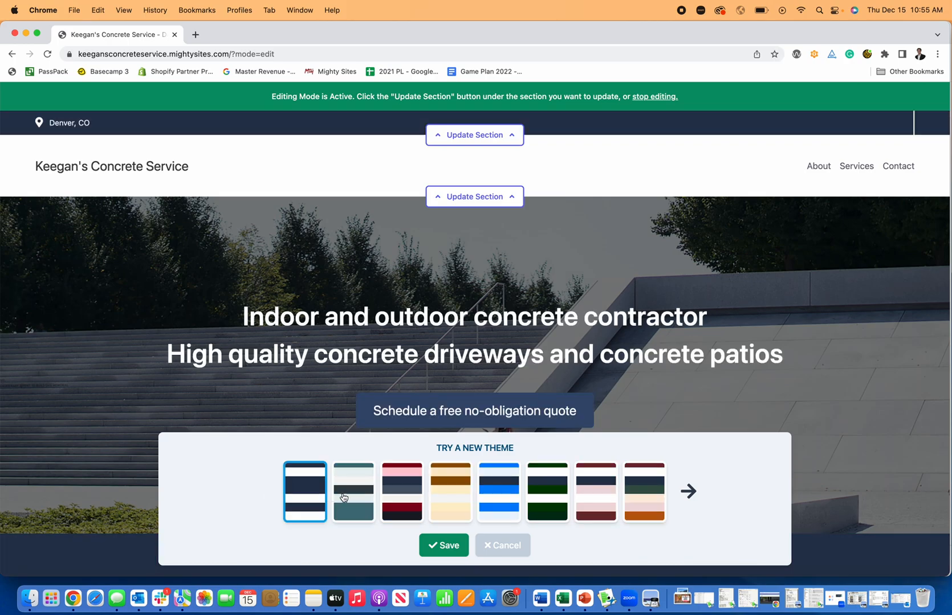
# - Apply the teal colour theme and save it
pyautogui.click(354, 498)
pyautogui.scroll(-5, 448, 389)
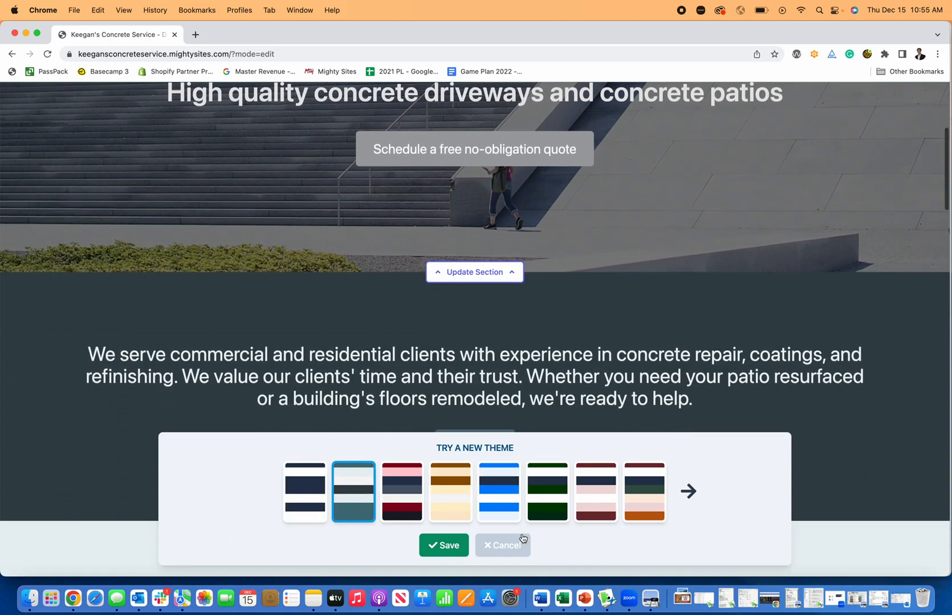
pyautogui.click(445, 546)
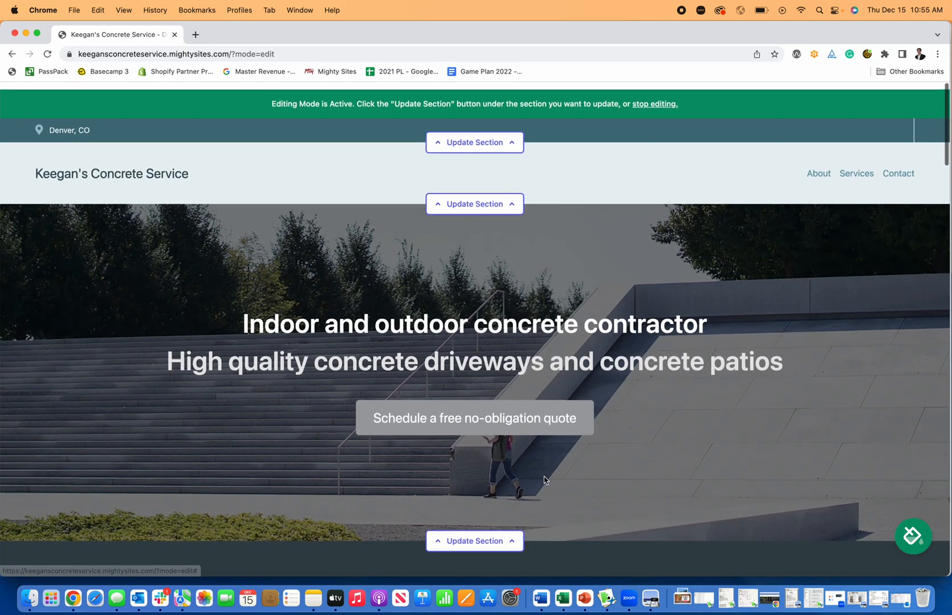
pyautogui.scroll(-10, 543, 481)
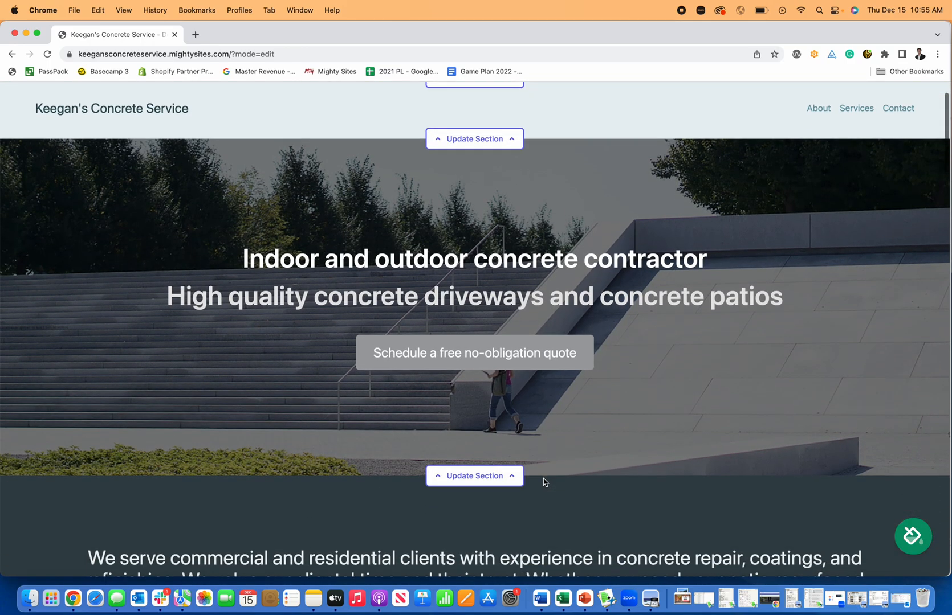
pyautogui.scroll(-10, 544, 482)
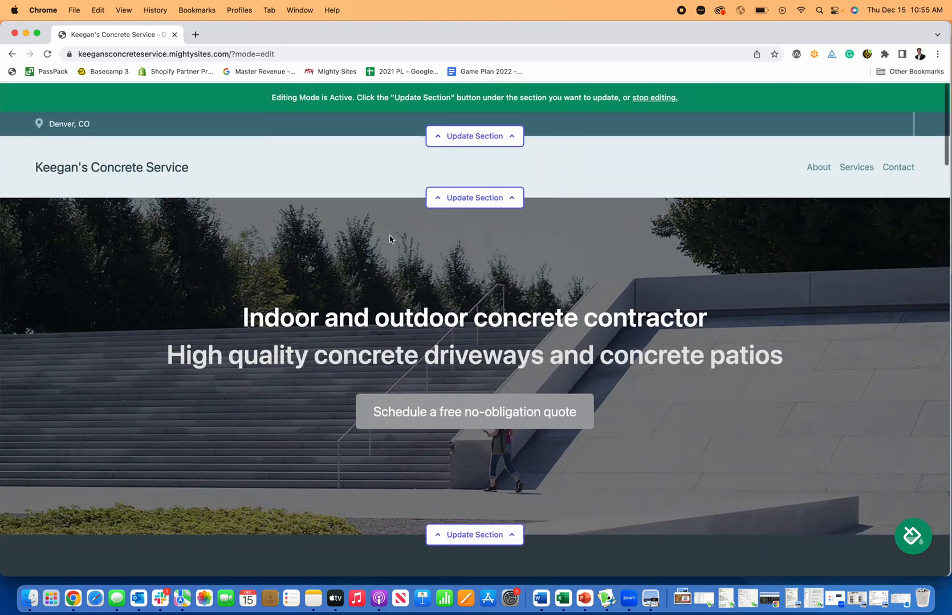
# - Show the organization email on the site, add the business phone number, and save the location
pyautogui.click(475, 135)
pyautogui.click(453, 219)
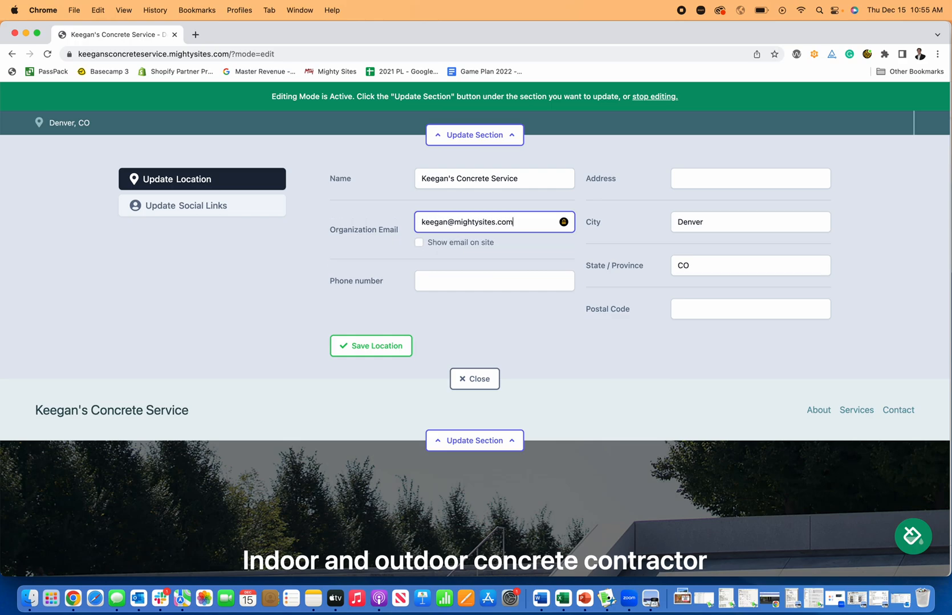
pyautogui.click(418, 245)
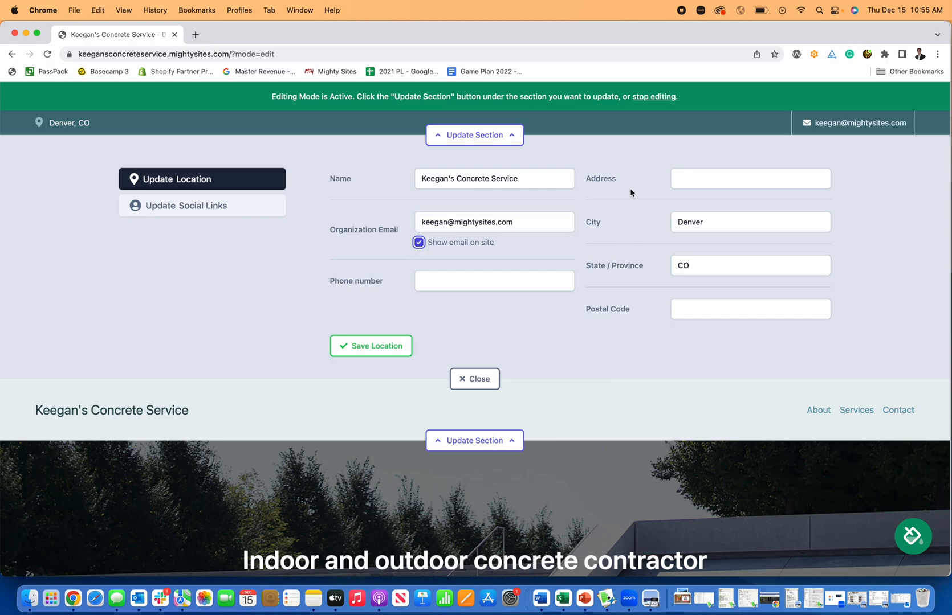
pyautogui.click(492, 276)
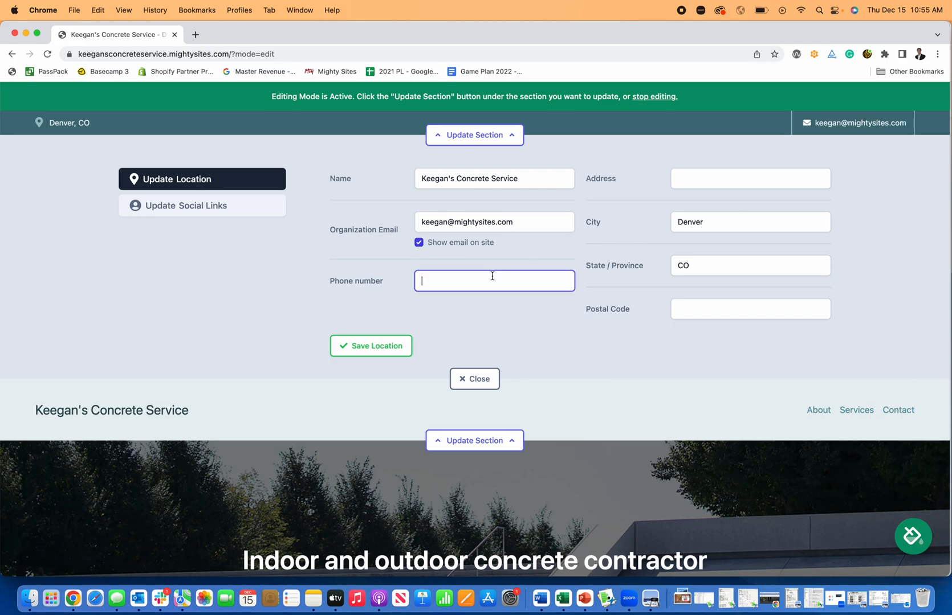
pyautogui.write('777-777-7777')
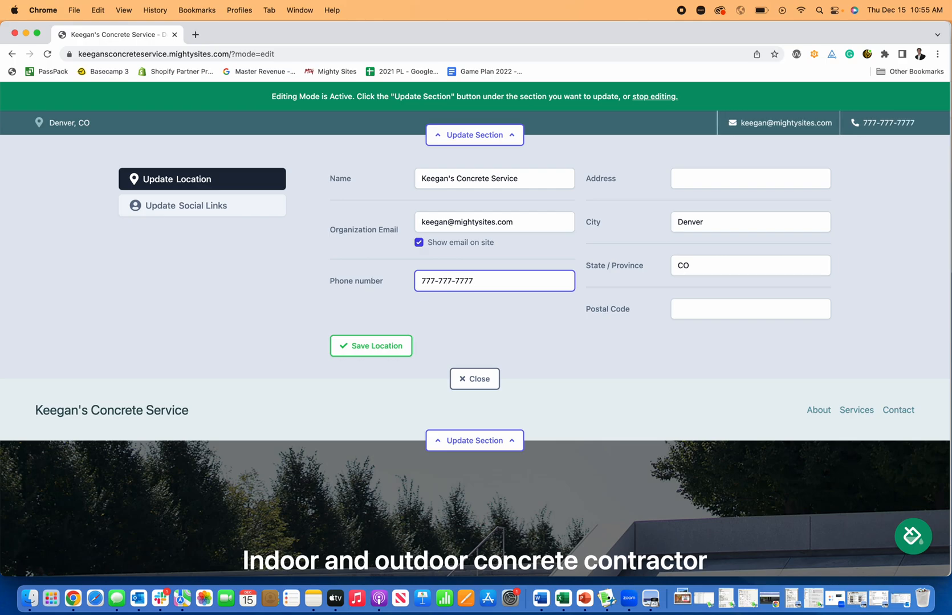
pyautogui.click(575, 340)
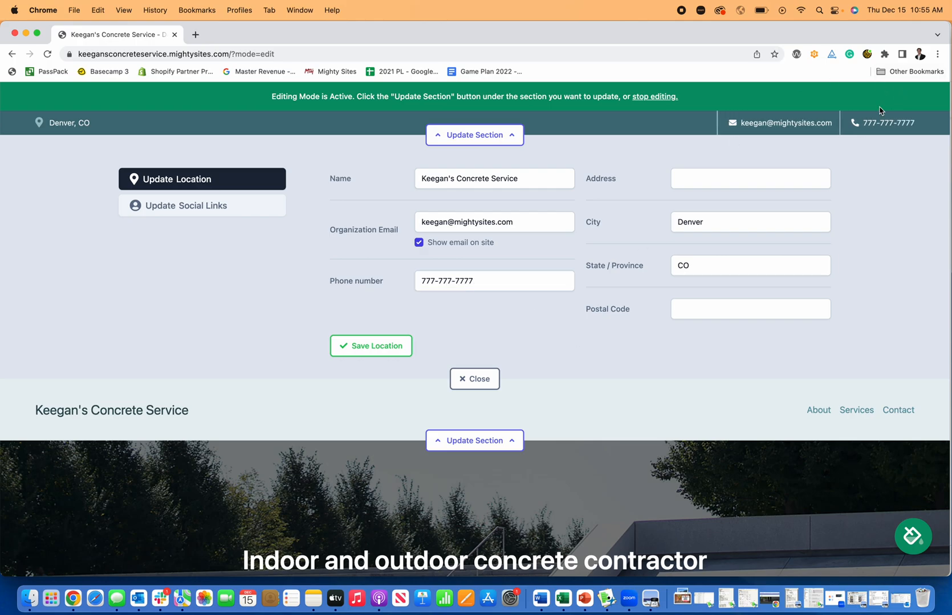
pyautogui.click(364, 344)
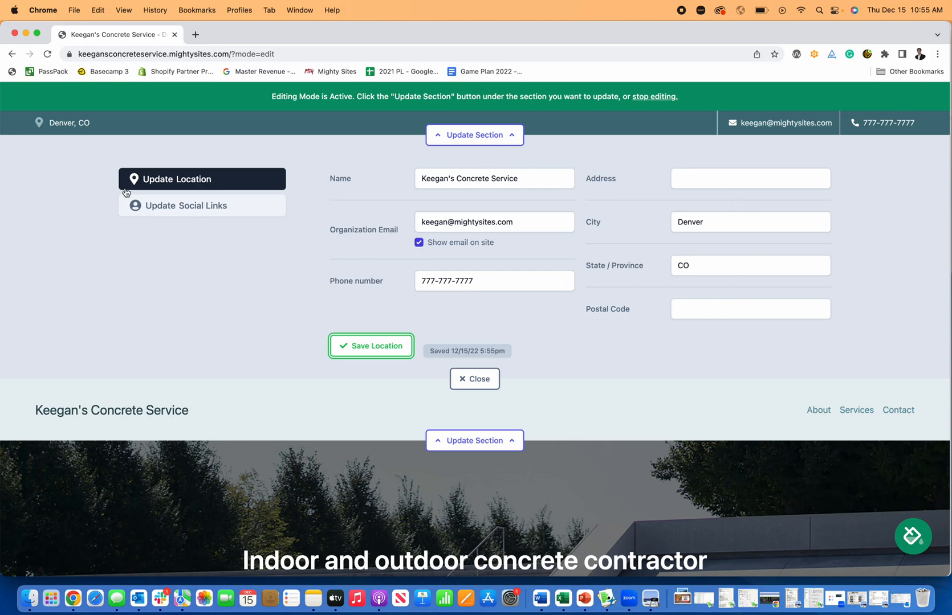
# - Save facebook.com/mightysites as the site's Facebook link and close the social links editor
pyautogui.click(219, 215)
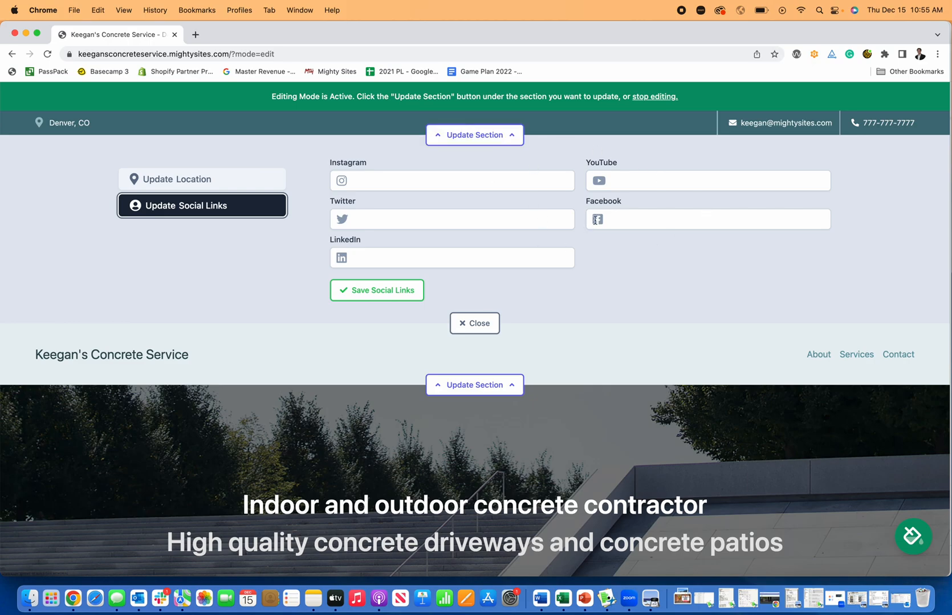
pyautogui.click(619, 219)
pyautogui.write('facebook.com/mightysites')
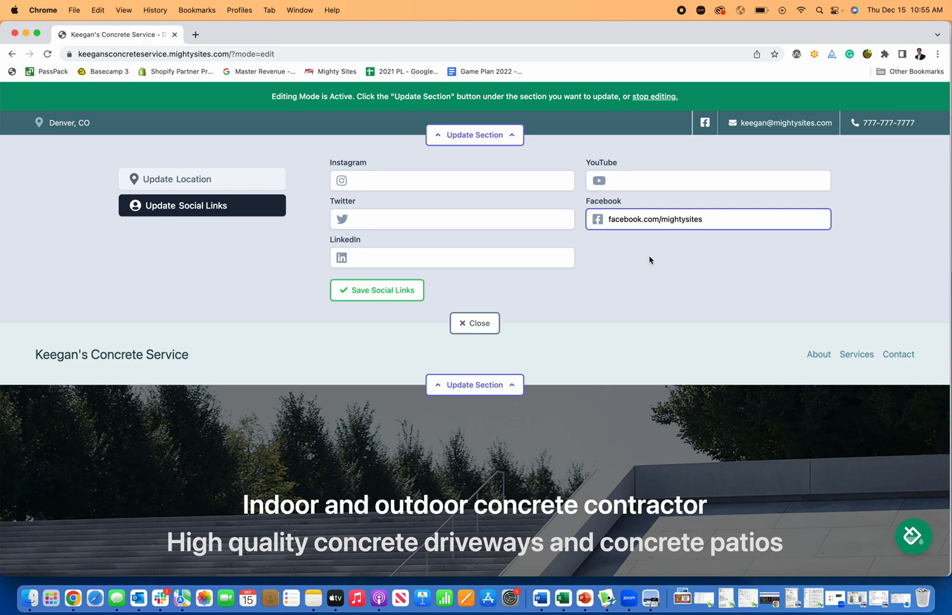
pyautogui.click(649, 257)
pyautogui.click(399, 292)
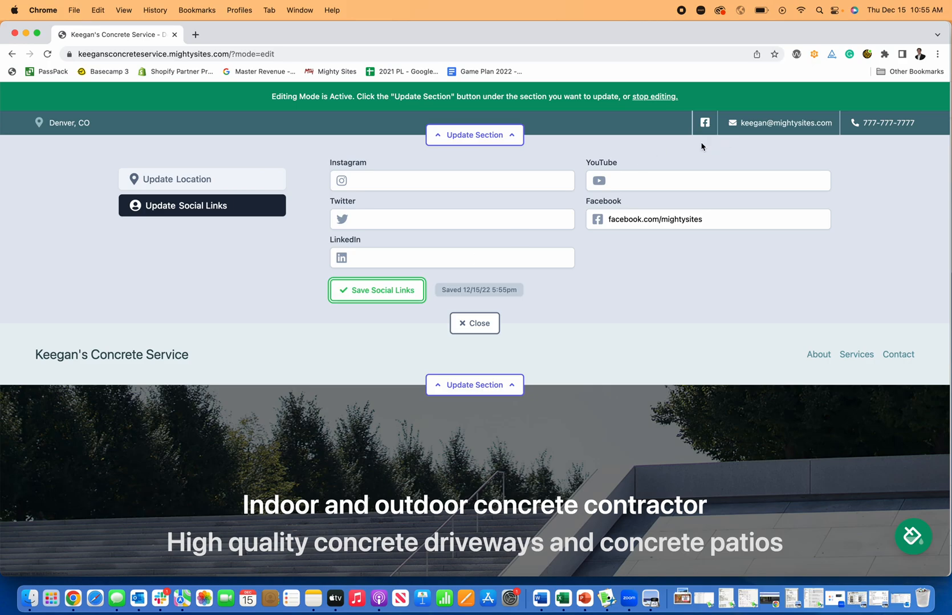
pyautogui.click(488, 323)
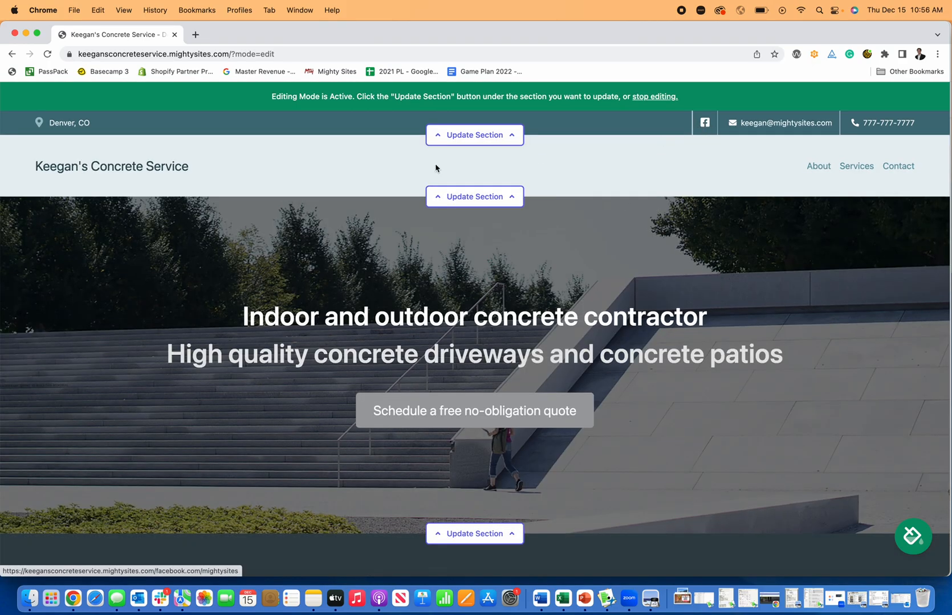
# - Start a new header menu item and browse its options for linking to page sections
pyautogui.click(482, 197)
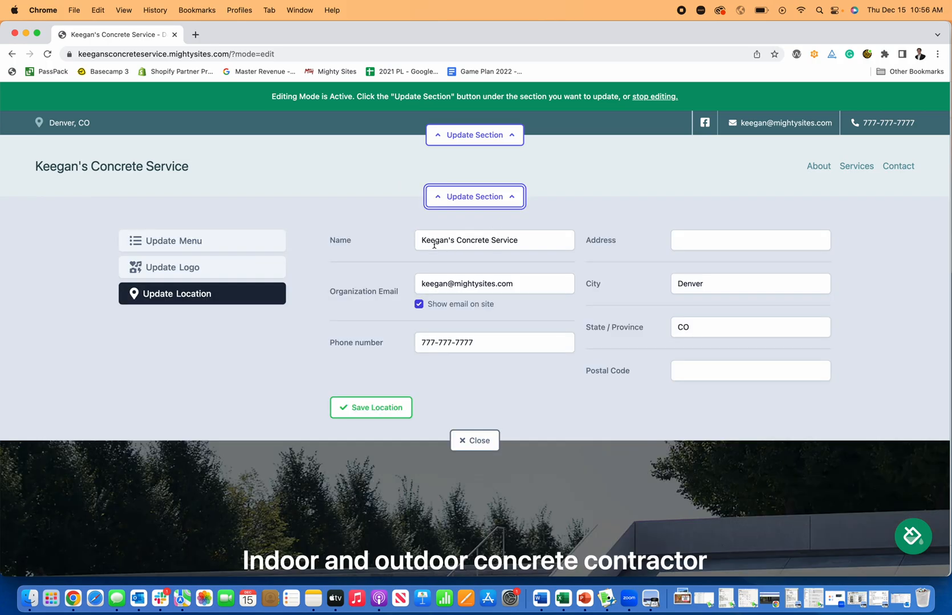
pyautogui.click(242, 242)
pyautogui.click(631, 268)
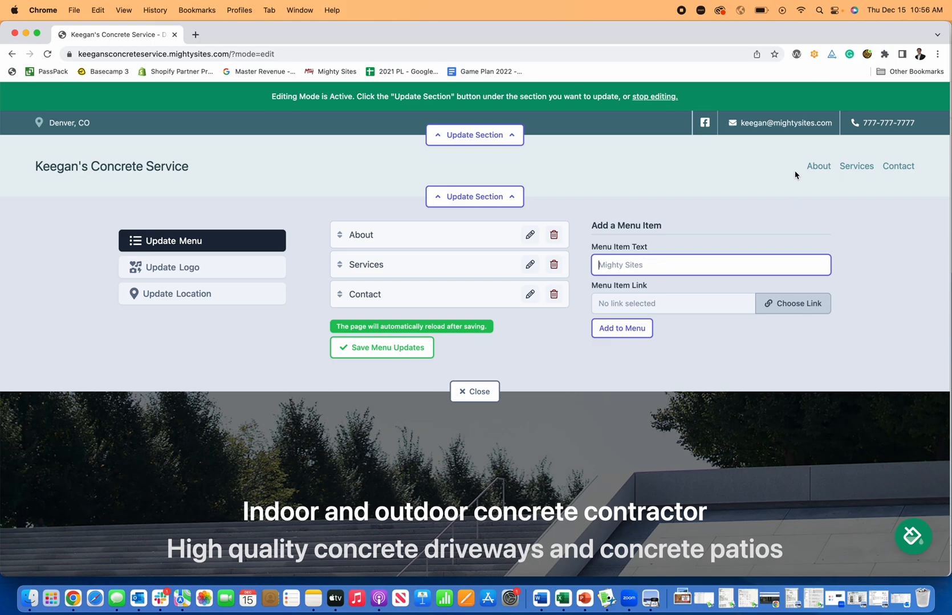
pyautogui.click(820, 304)
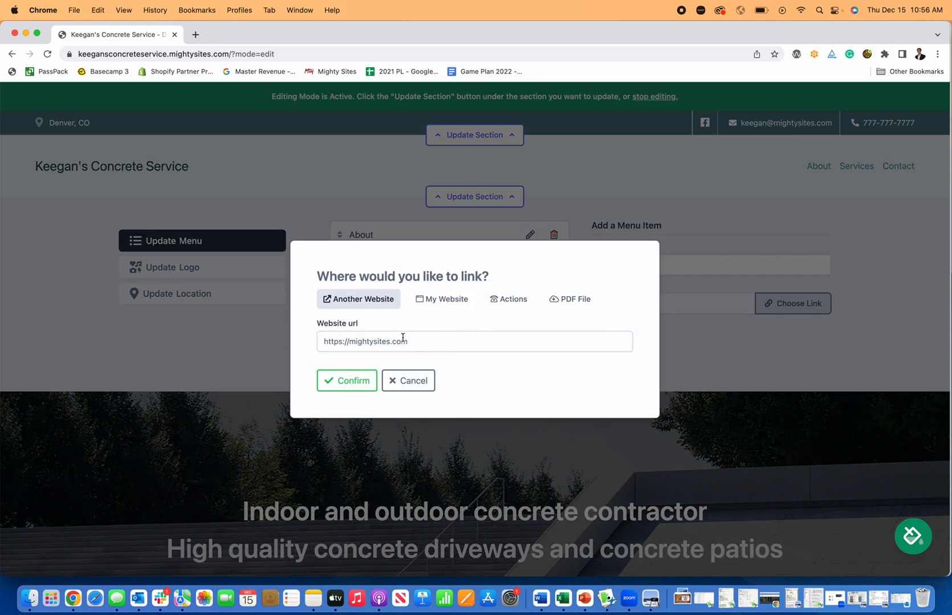
pyautogui.click(431, 303)
pyautogui.click(431, 343)
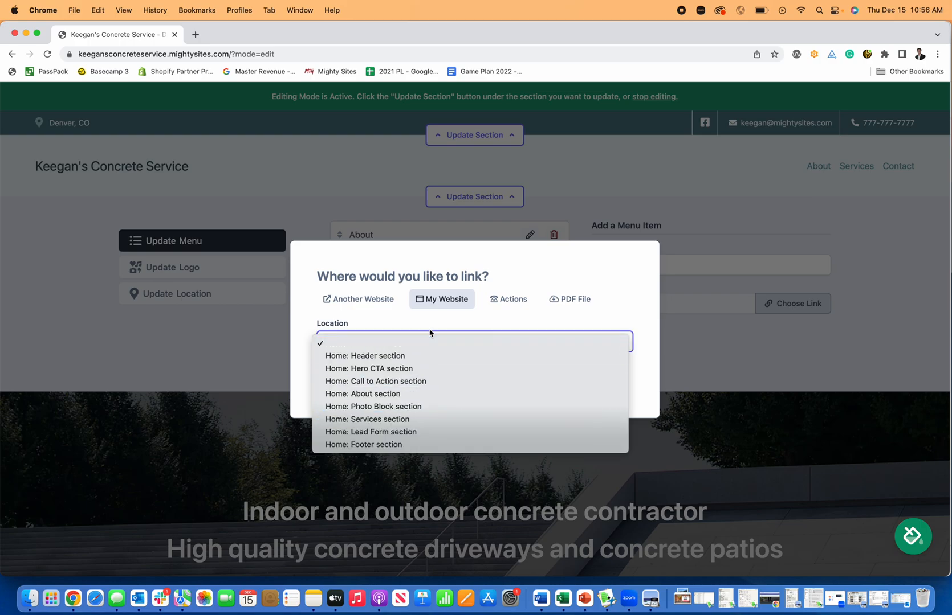
pyautogui.click(504, 297)
# - Review the call, directions, email and PDF link options, cancel, and bring up the logo uploader
pyautogui.click(509, 300)
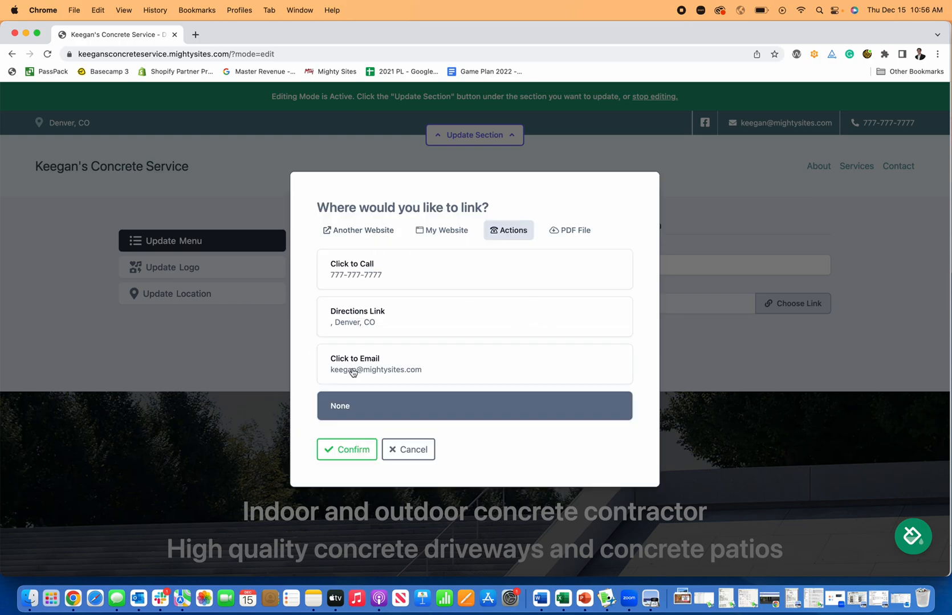
pyautogui.click(571, 230)
pyautogui.click(405, 378)
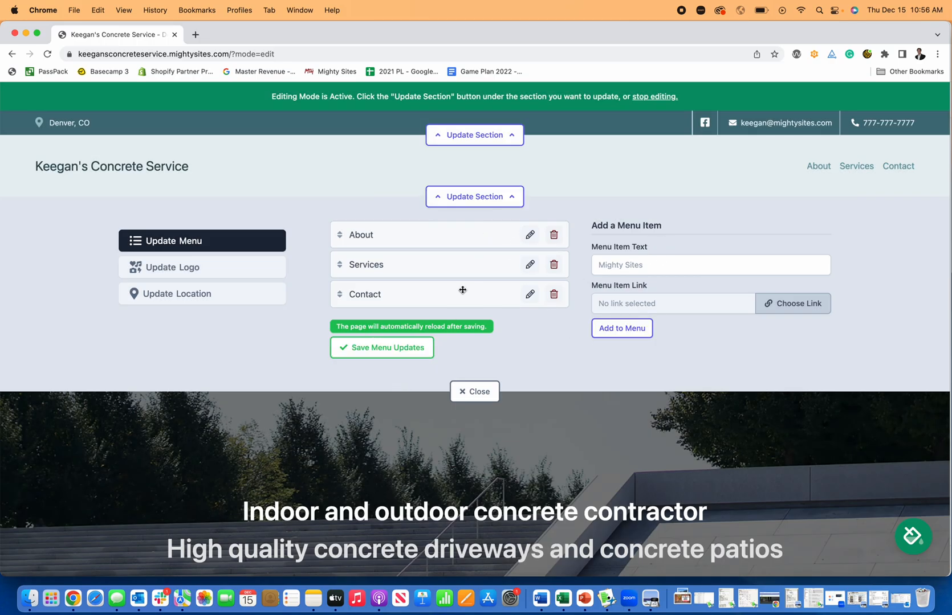
pyautogui.click(228, 269)
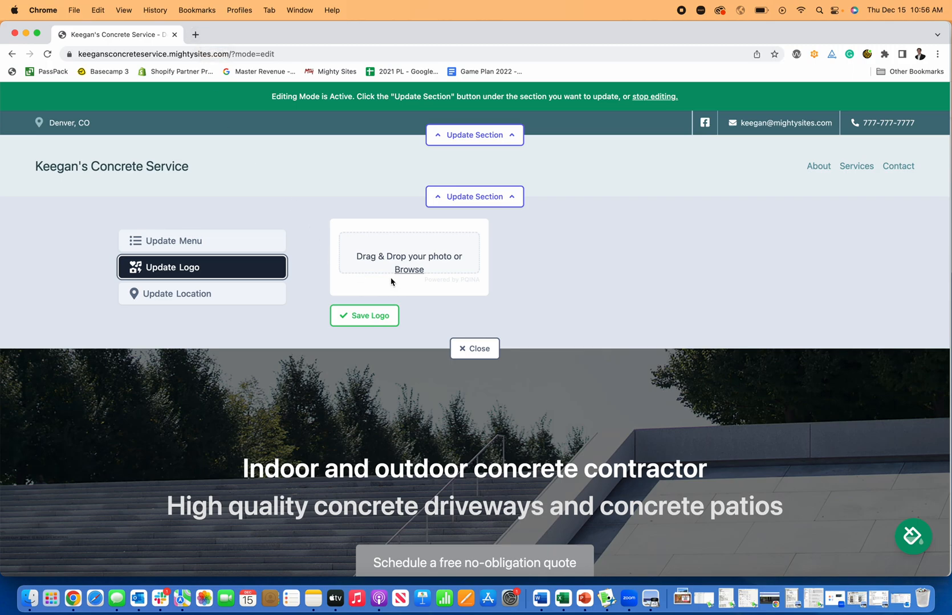
# - Upload and save Mighty Sites Logo YouTube.png as the header logo
pyautogui.click(423, 267)
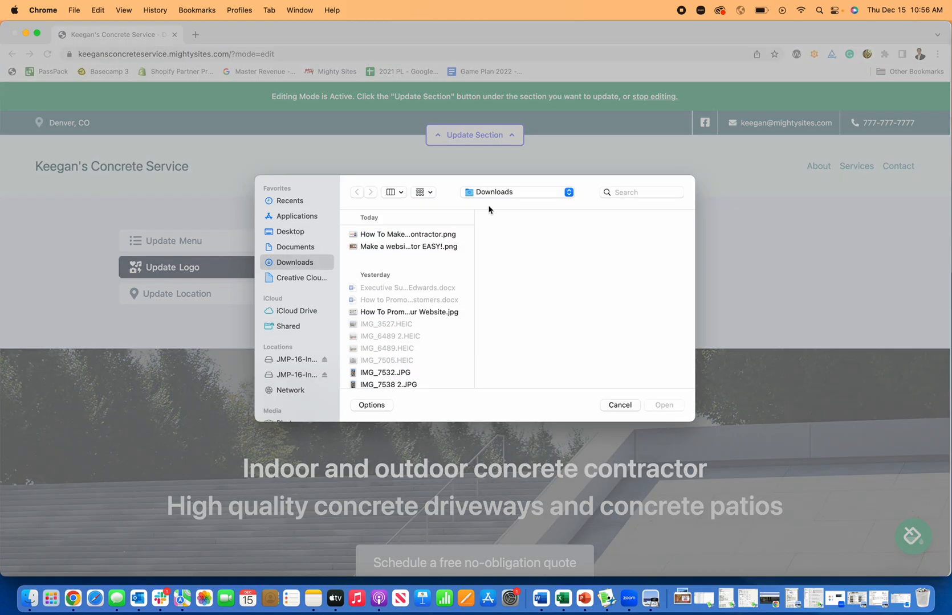
pyautogui.click(641, 193)
pyautogui.write('logo')
pyautogui.press('Return')
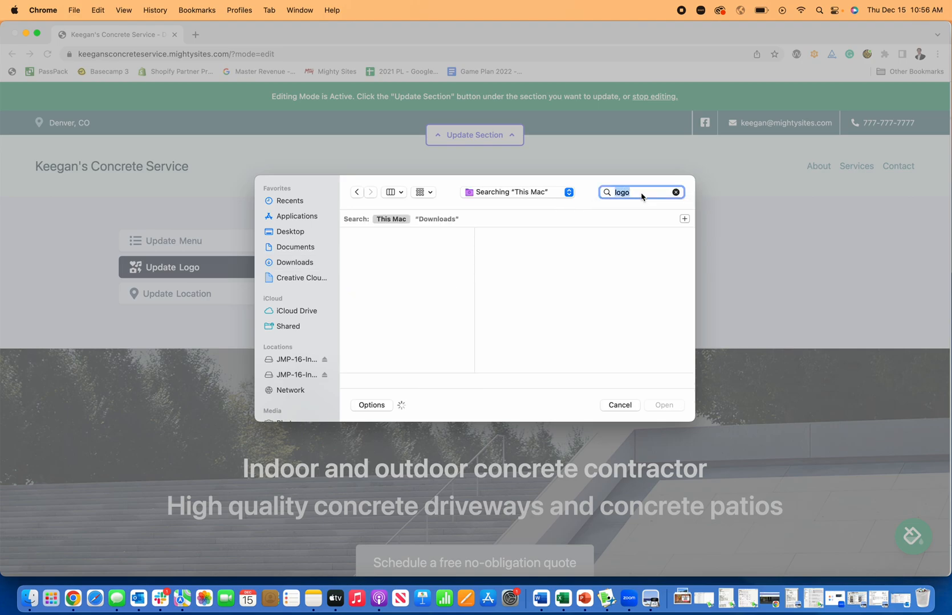
pyautogui.scroll(-10, 374, 334)
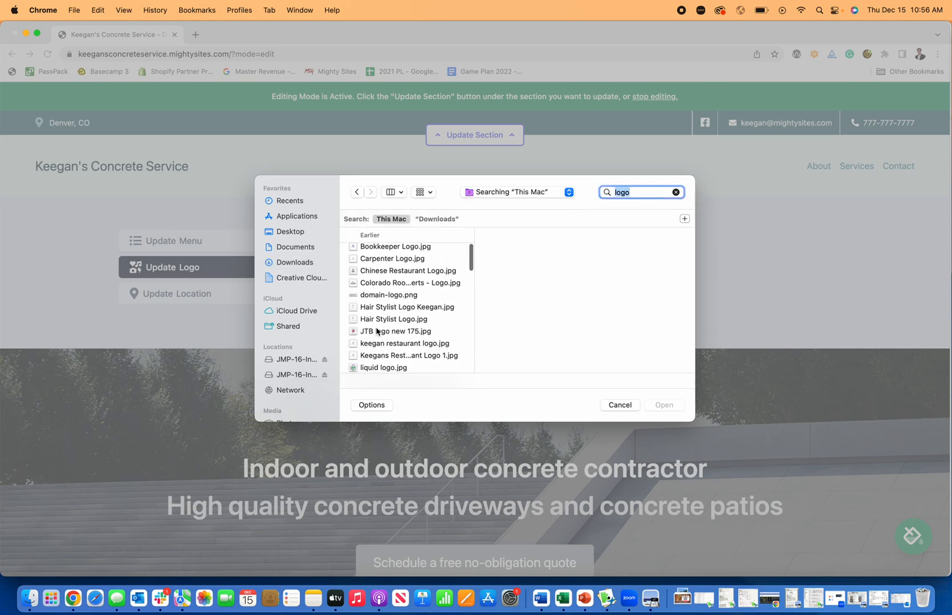
pyautogui.scroll(-15, 376, 330)
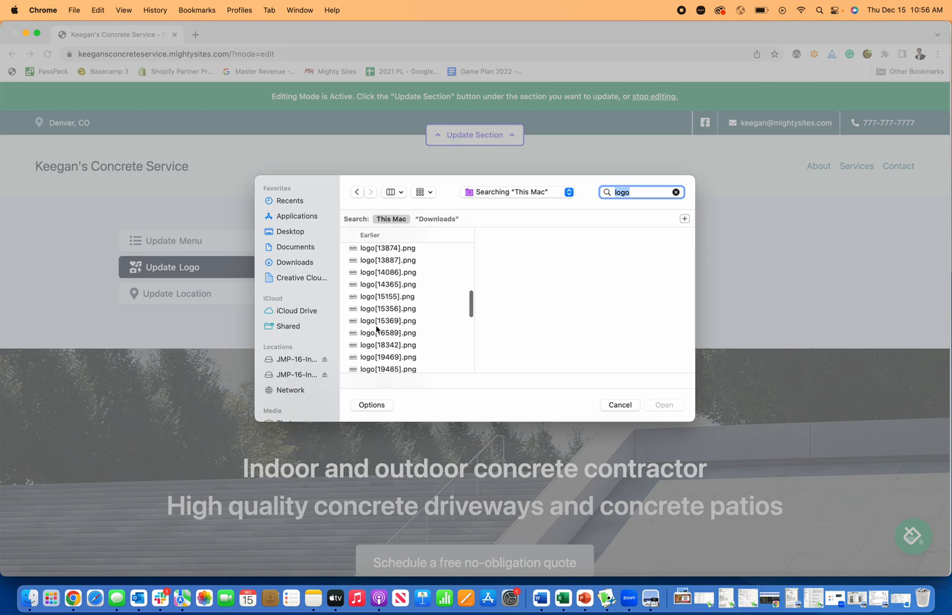
pyautogui.scroll(-3, 376, 330)
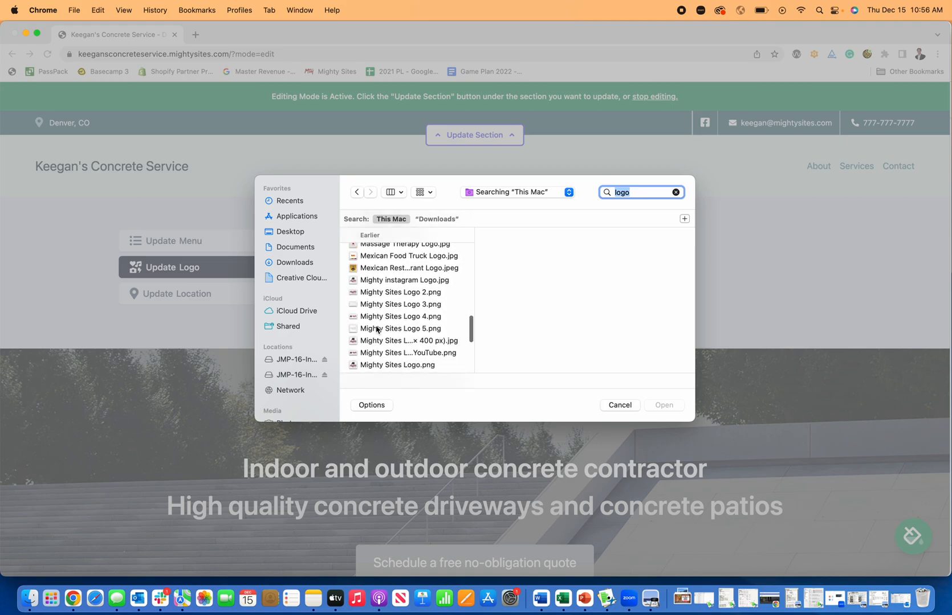
pyautogui.click(395, 341)
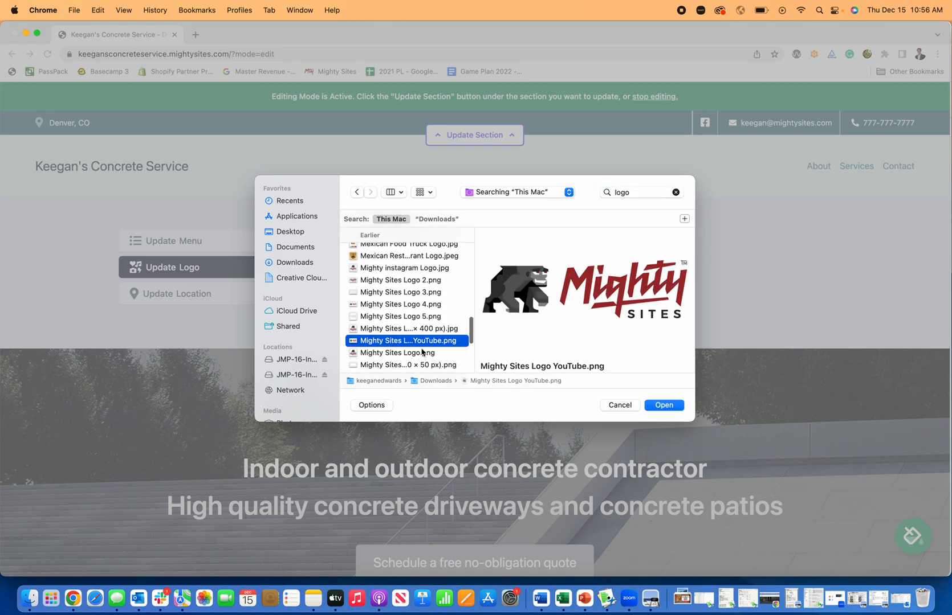
pyautogui.click(661, 405)
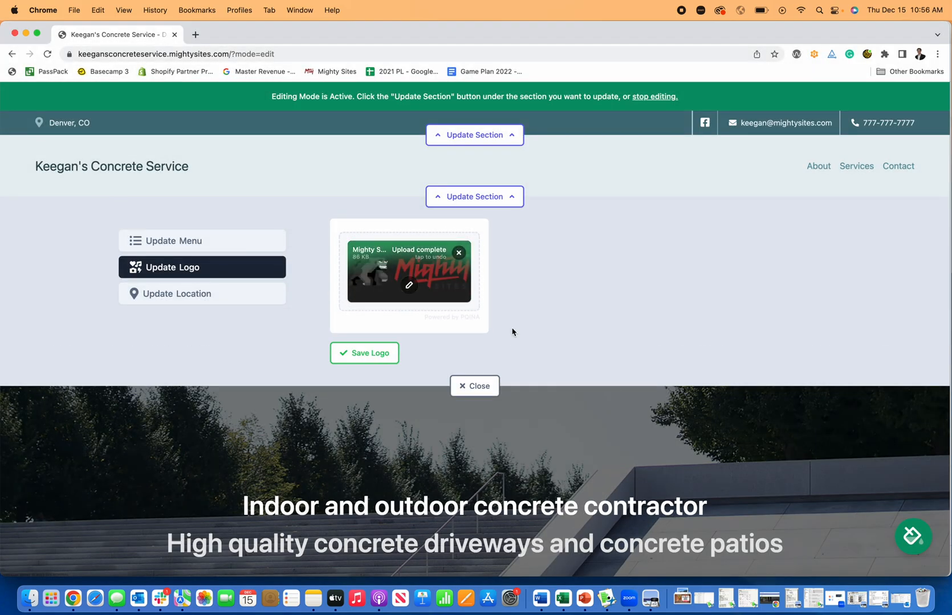
pyautogui.click(354, 354)
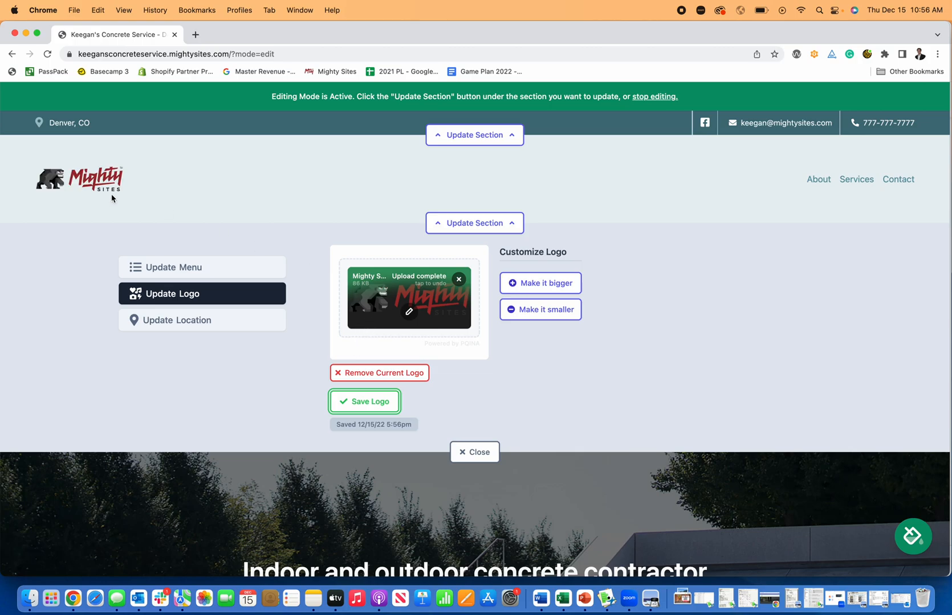
# - Resize the header logo, ending one size bigger
pyautogui.click(551, 283)
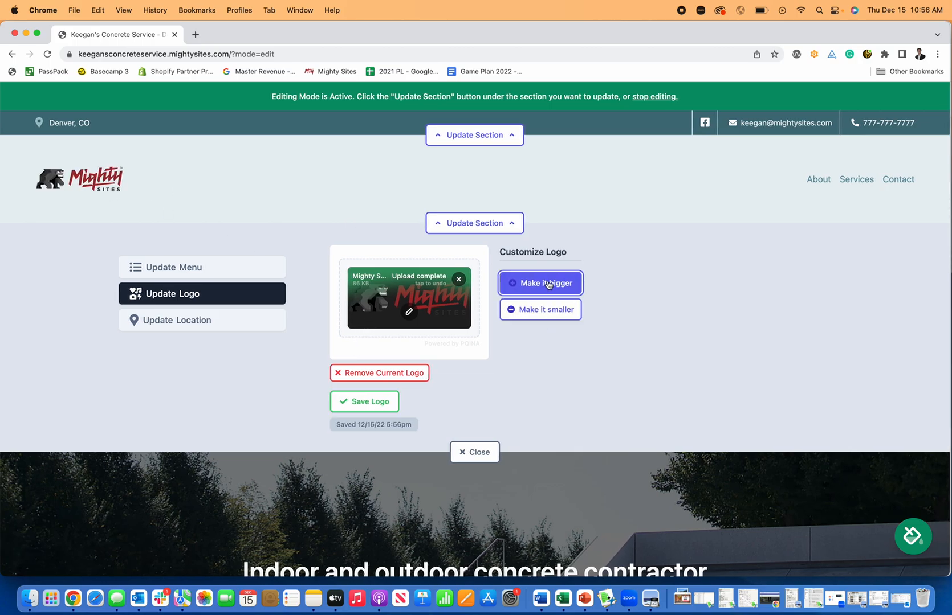
pyautogui.click(542, 303)
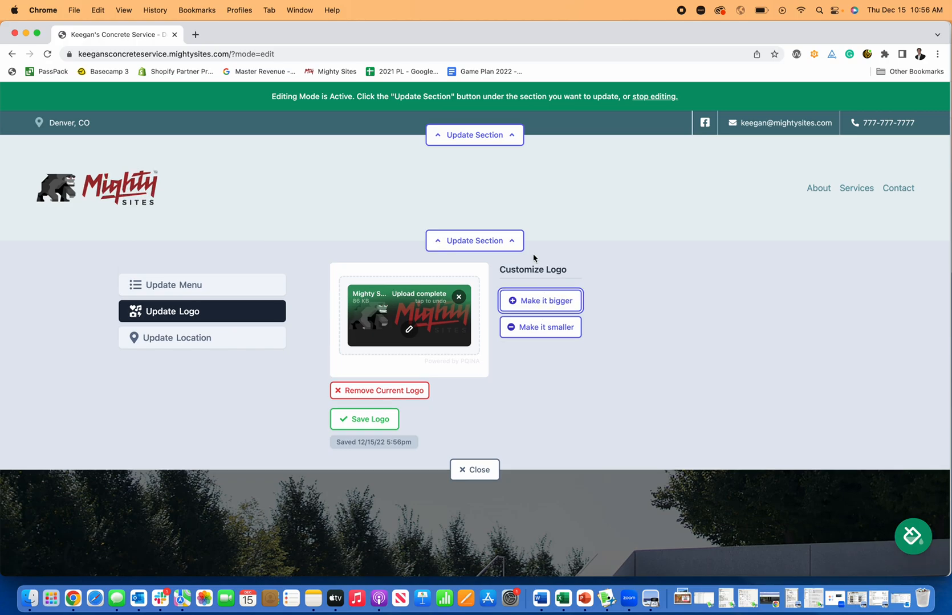
pyautogui.click(538, 327)
pyautogui.click(537, 289)
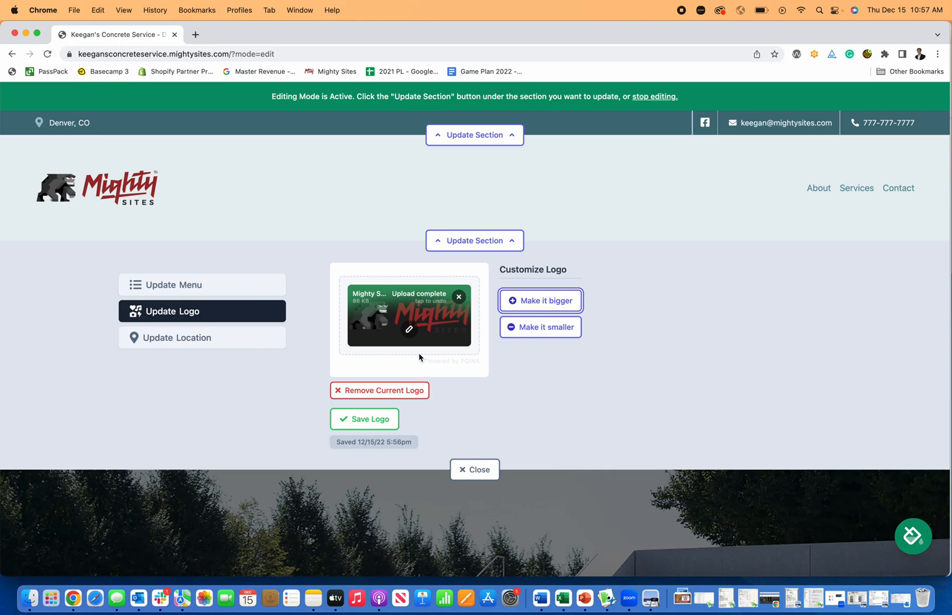
# - Crop blank space off the logo's top and bottom, glancing at the other editor tools
pyautogui.click(410, 330)
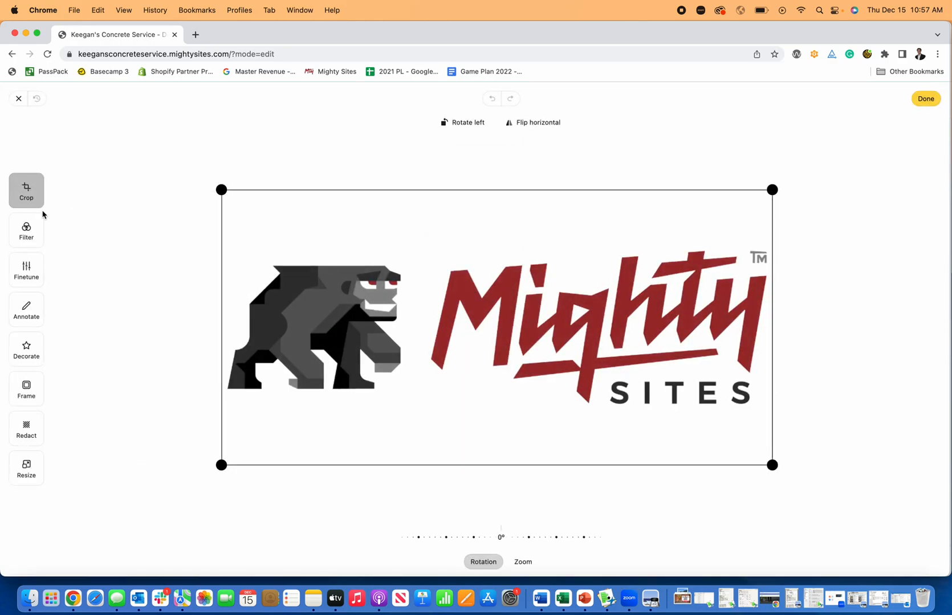
pyautogui.moveTo(212, 192); pyautogui.dragTo(219, 237)
pyautogui.moveTo(773, 465); pyautogui.dragTo(771, 419)
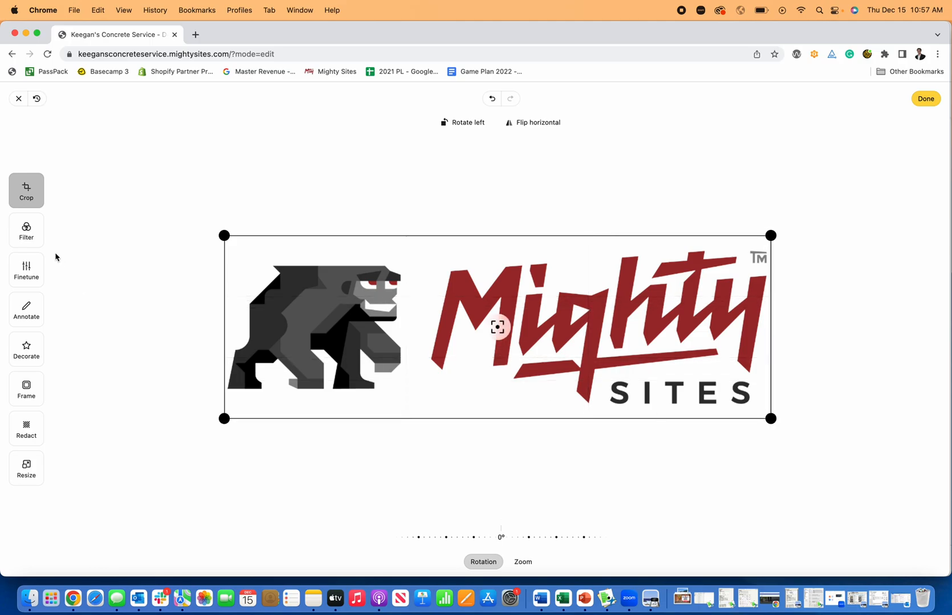
pyautogui.click(32, 244)
pyautogui.click(33, 274)
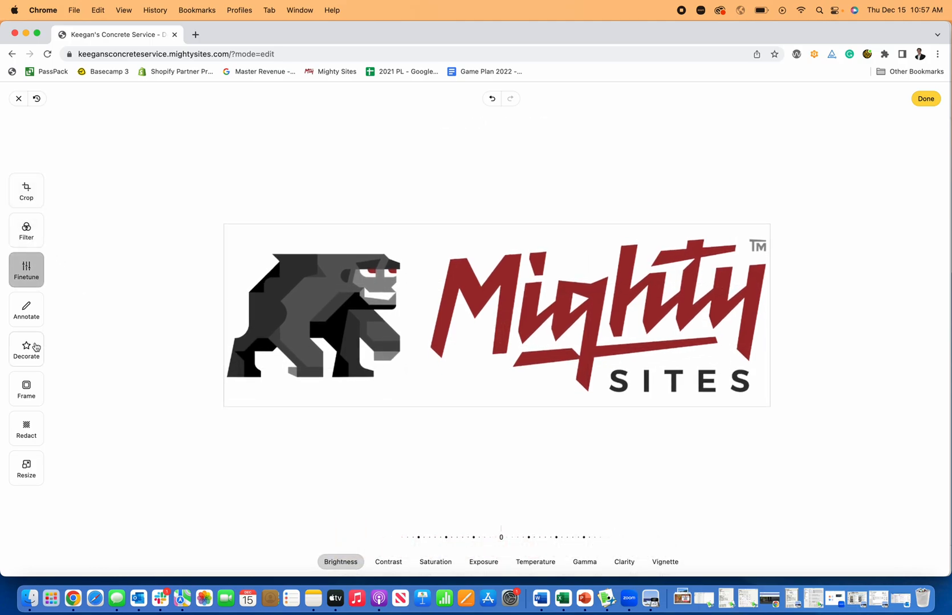
pyautogui.click(33, 348)
pyautogui.click(33, 402)
pyautogui.click(39, 437)
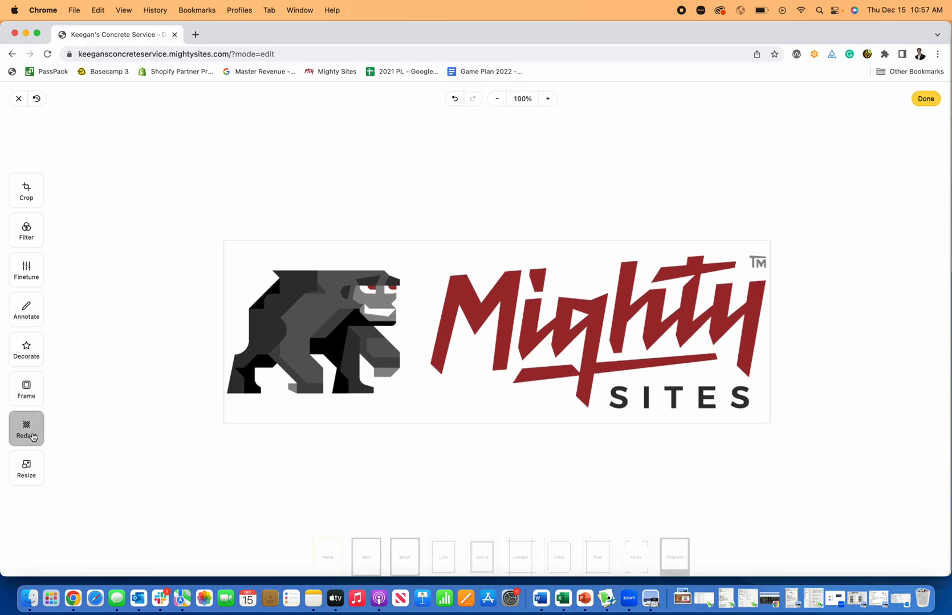
pyautogui.click(26, 207)
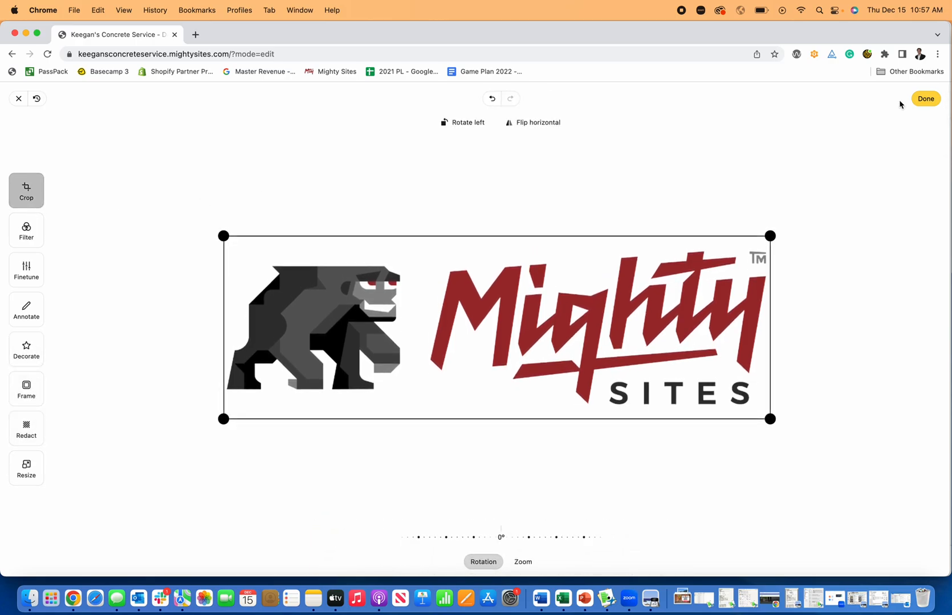
# - Apply the crop, save the re-uploaded logo, and close the header settings
pyautogui.click(926, 100)
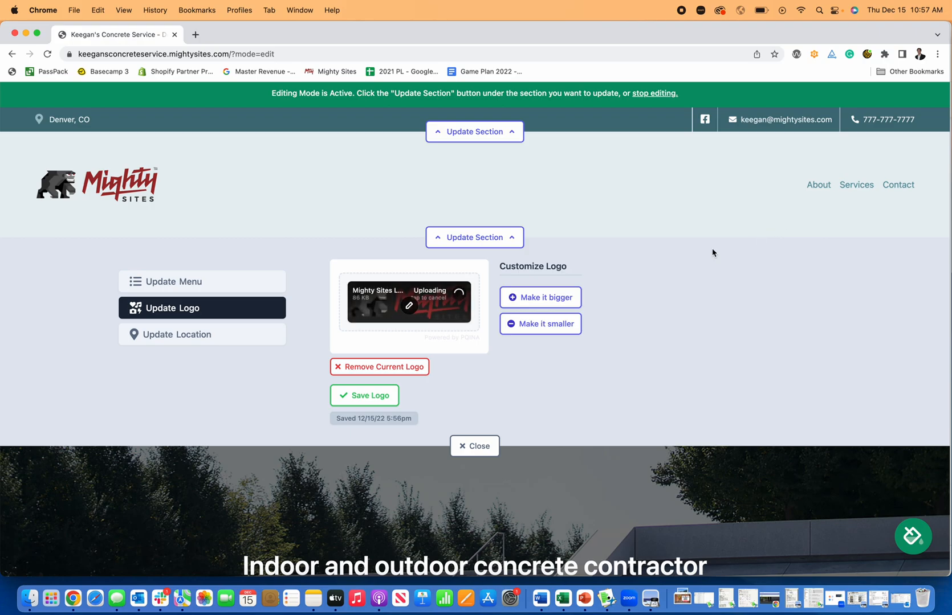
pyautogui.click(376, 401)
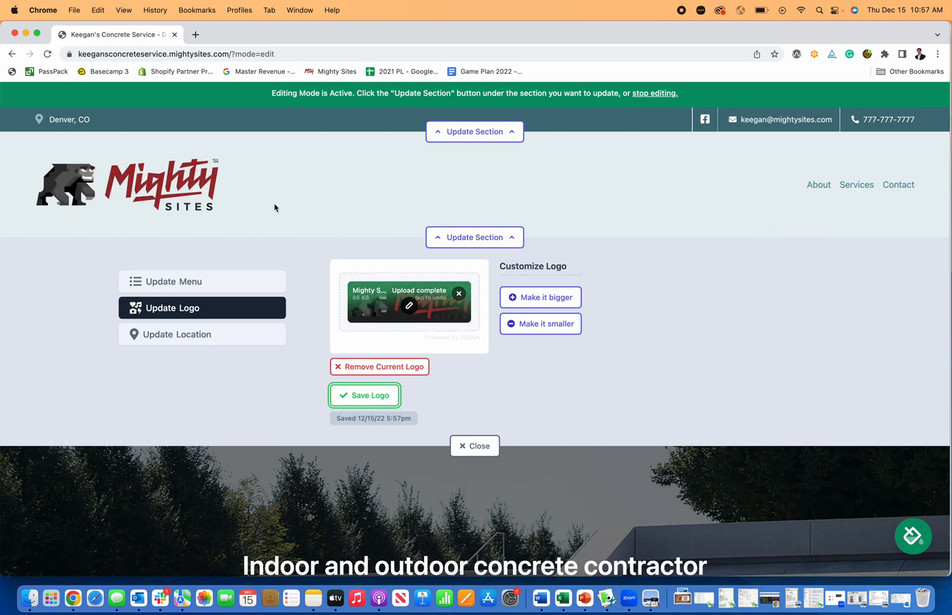
pyautogui.click(477, 447)
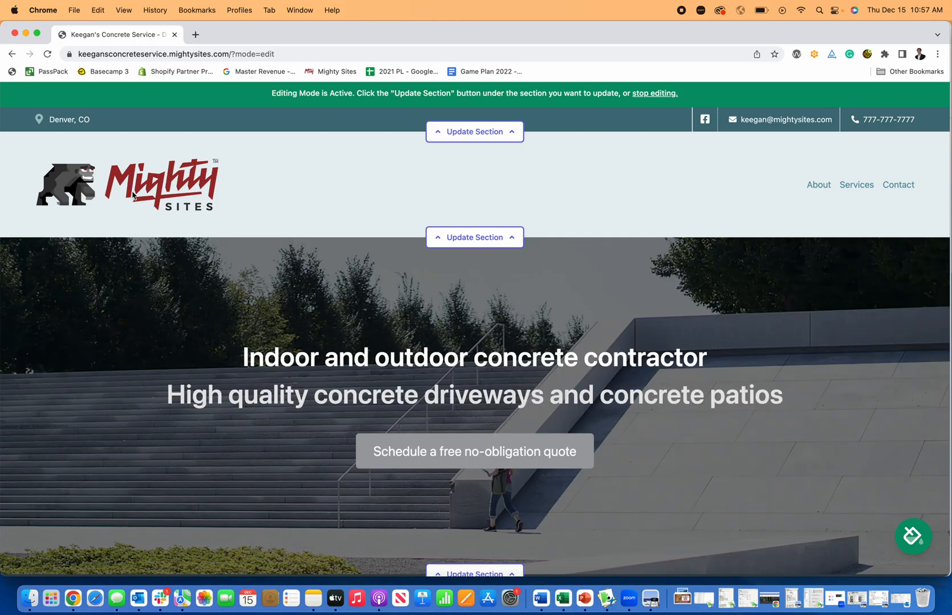
pyautogui.click(473, 239)
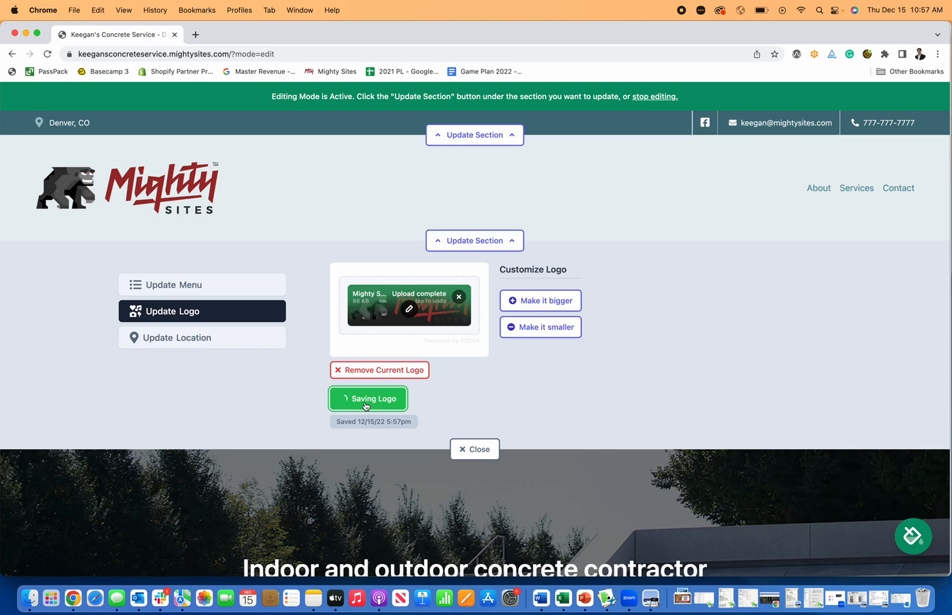
pyautogui.click(491, 240)
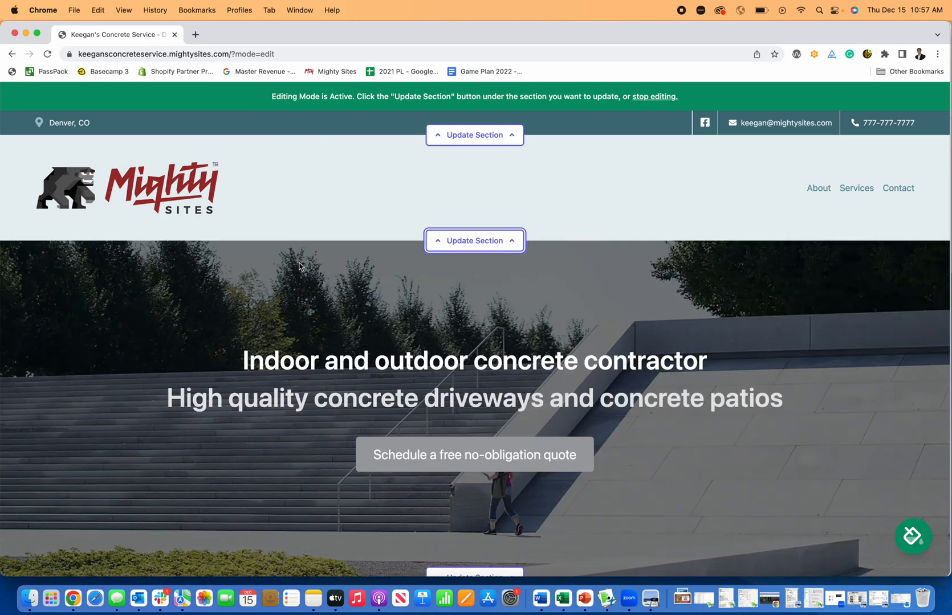
pyautogui.scroll(-5, 600, 169)
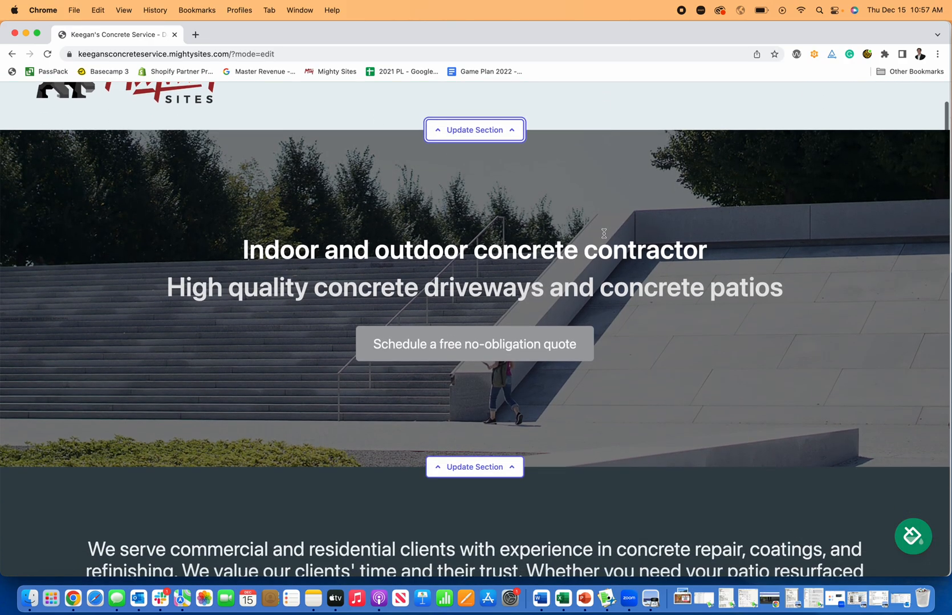
# - Retitle the hero section 'Concrete Contractor Near You'
pyautogui.click(484, 467)
pyautogui.scroll(-5, 494, 442)
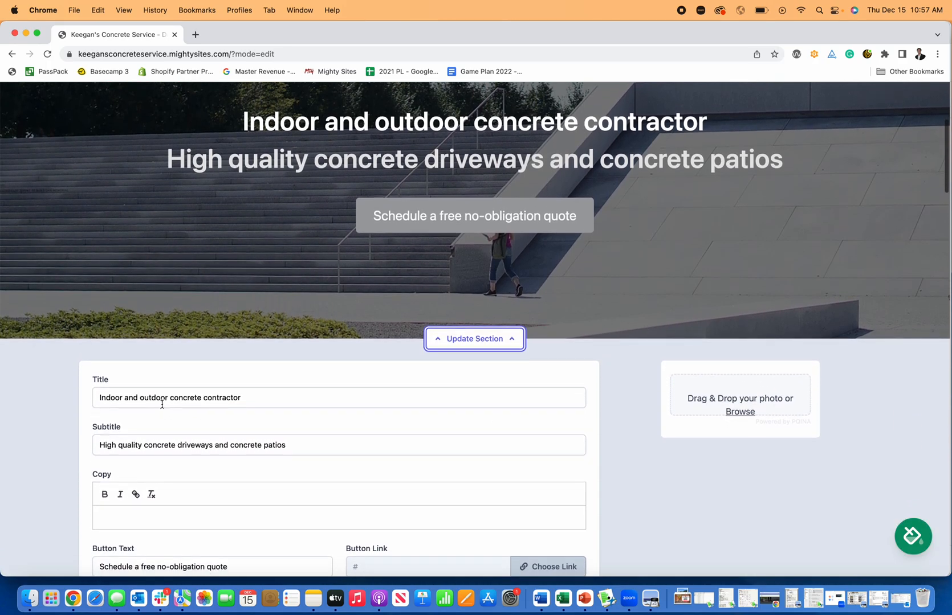
pyautogui.moveTo(252, 399); pyautogui.dragTo(29, 401)
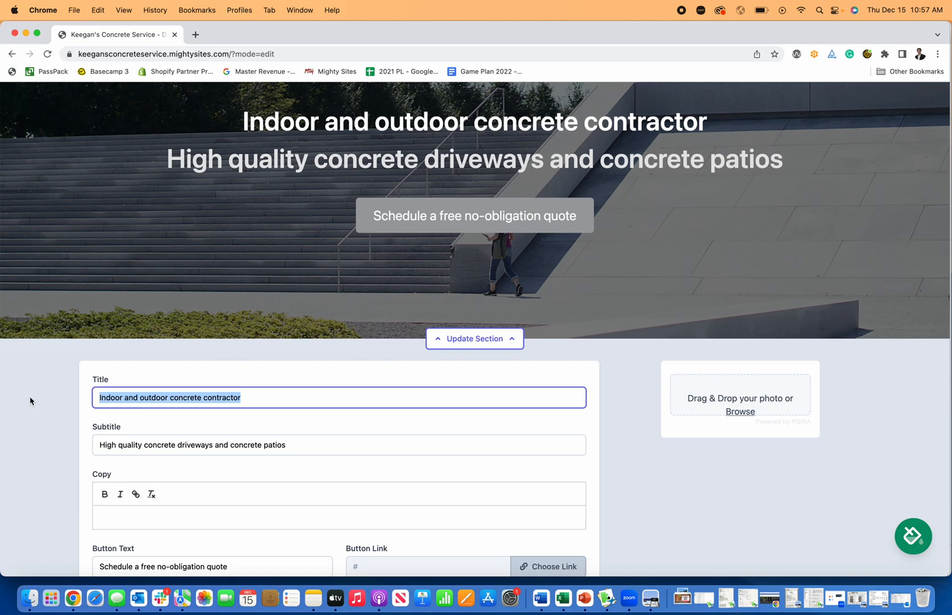
pyautogui.write('Co')
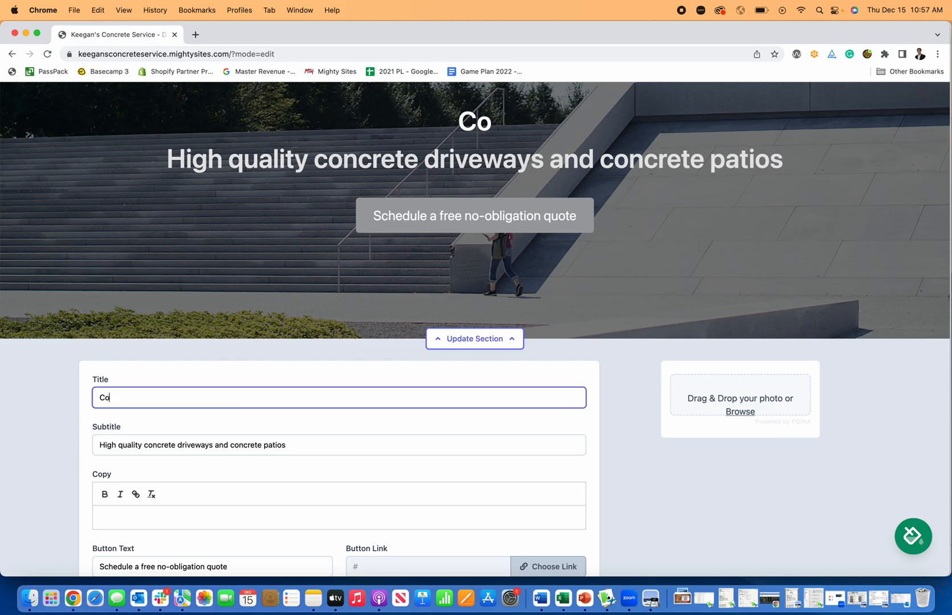
pyautogui.write('ncrete Contractro')
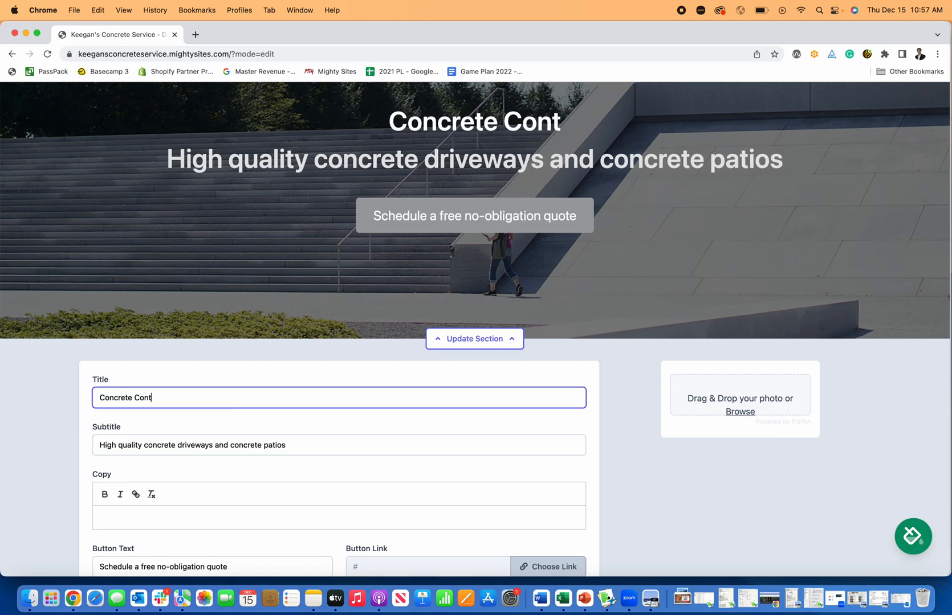
pyautogui.press('BackSpace')
pyautogui.press('BackSpace')
pyautogui.write('o')
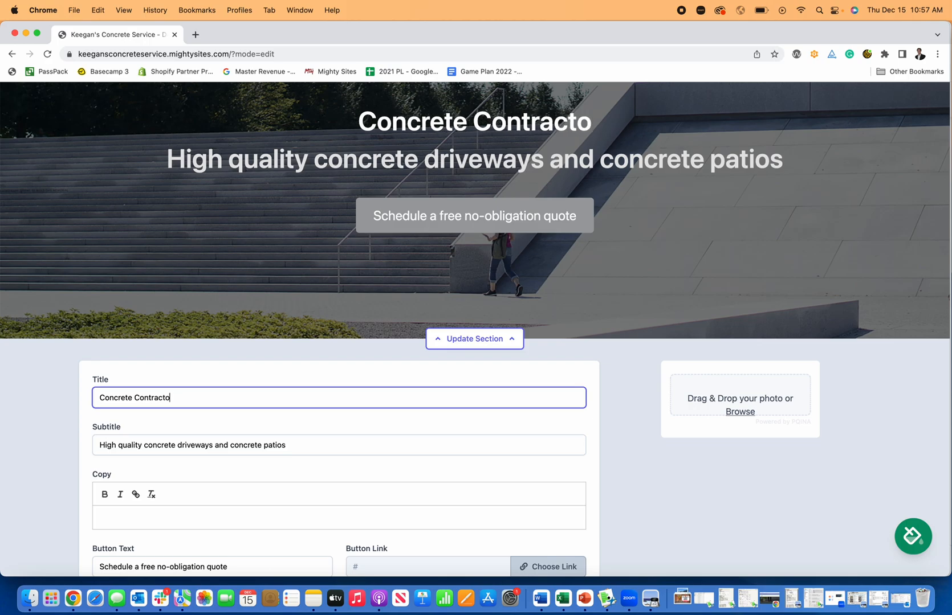
pyautogui.write('r Near You')
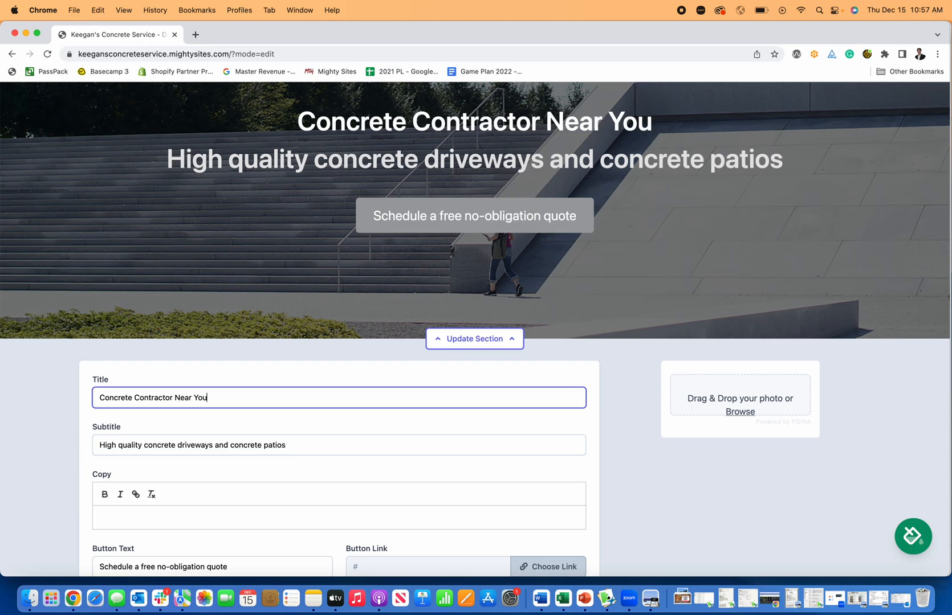
pyautogui.click(501, 425)
# - Scroll through the hero form to review the subtitle, button text and empty button link
pyautogui.scroll(5, 503, 399)
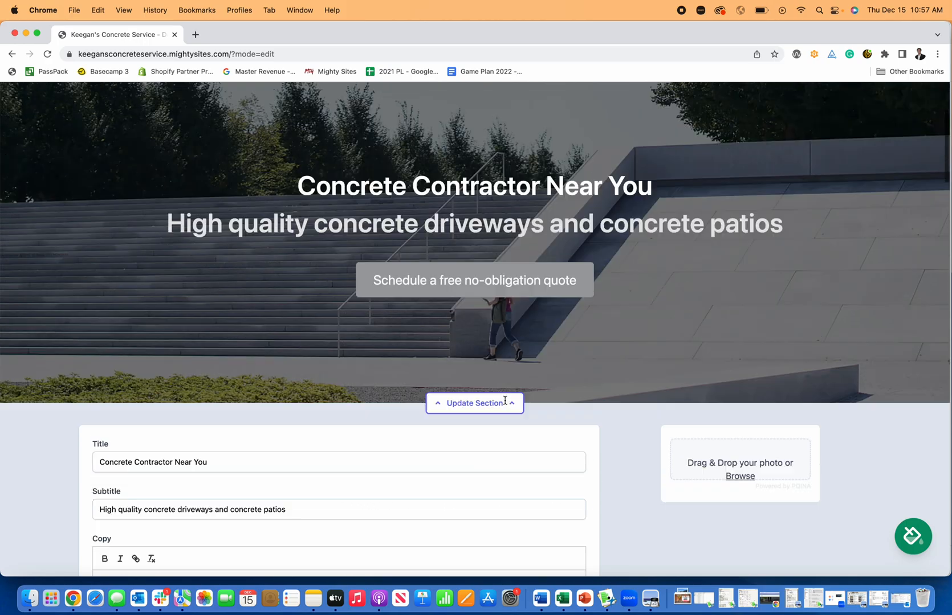
pyautogui.scroll(-3, 450, 333)
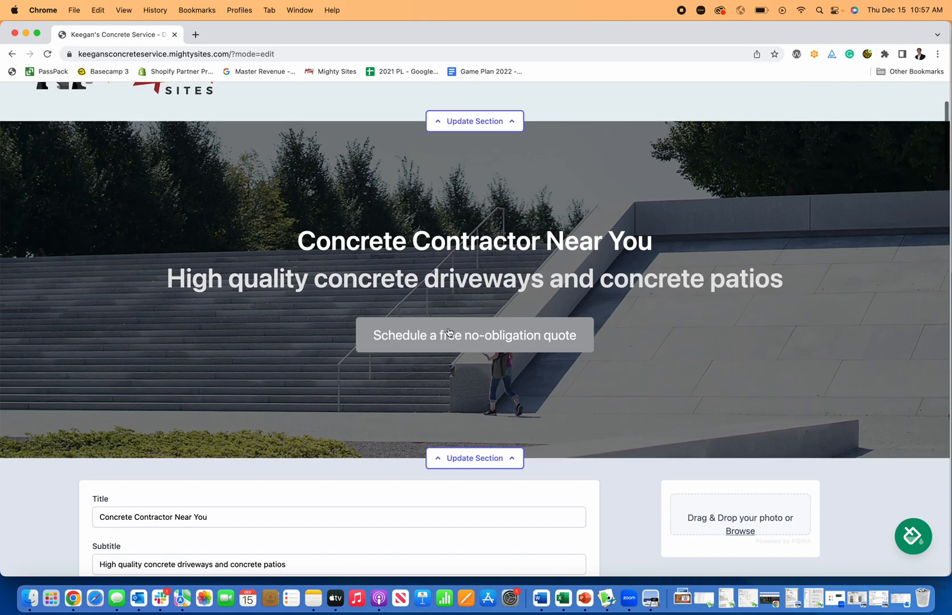
pyautogui.scroll(-5, 436, 346)
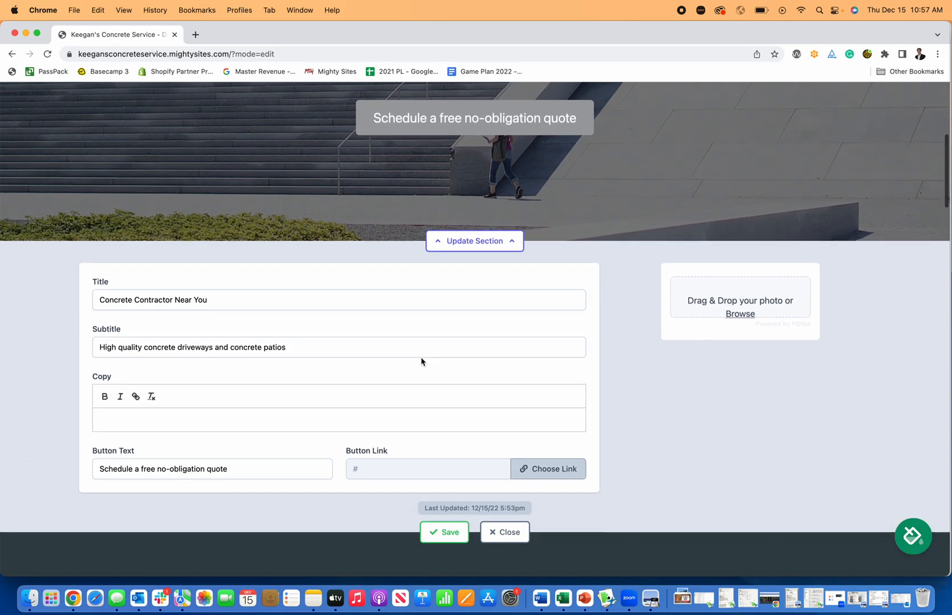
pyautogui.scroll(3, 420, 359)
pyautogui.scroll(-2, 312, 341)
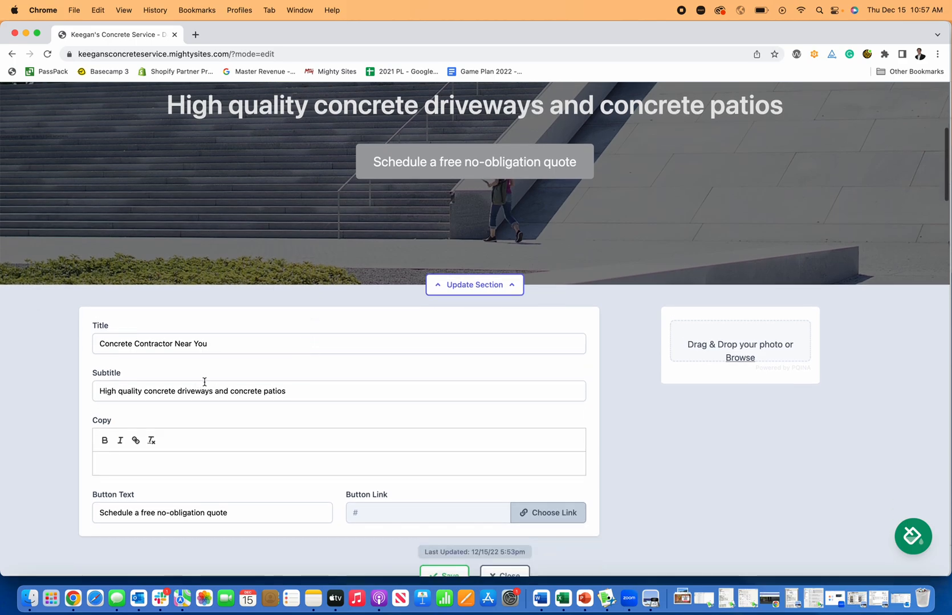
pyautogui.scroll(5, 316, 382)
pyautogui.scroll(-10, 523, 299)
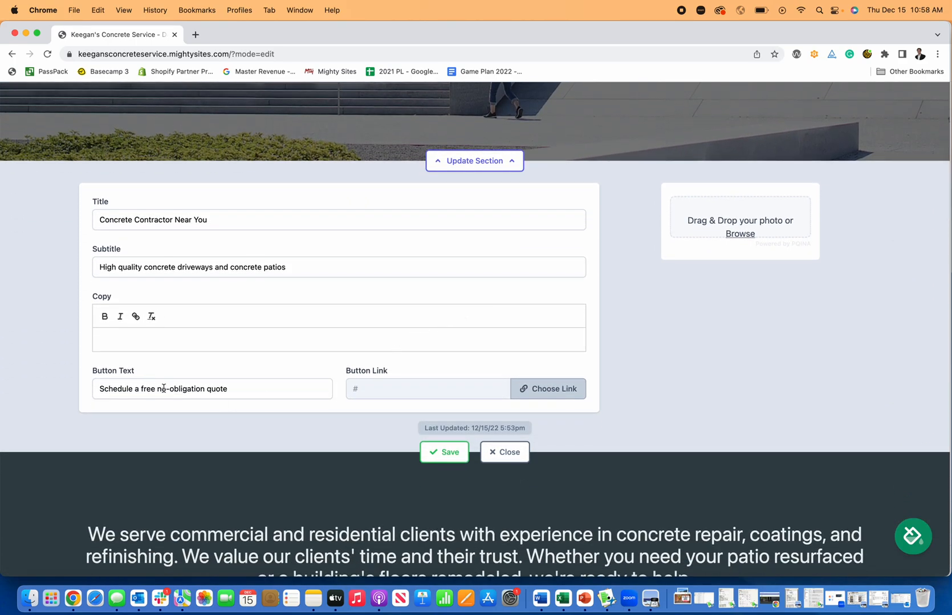
pyautogui.scroll(5, 278, 390)
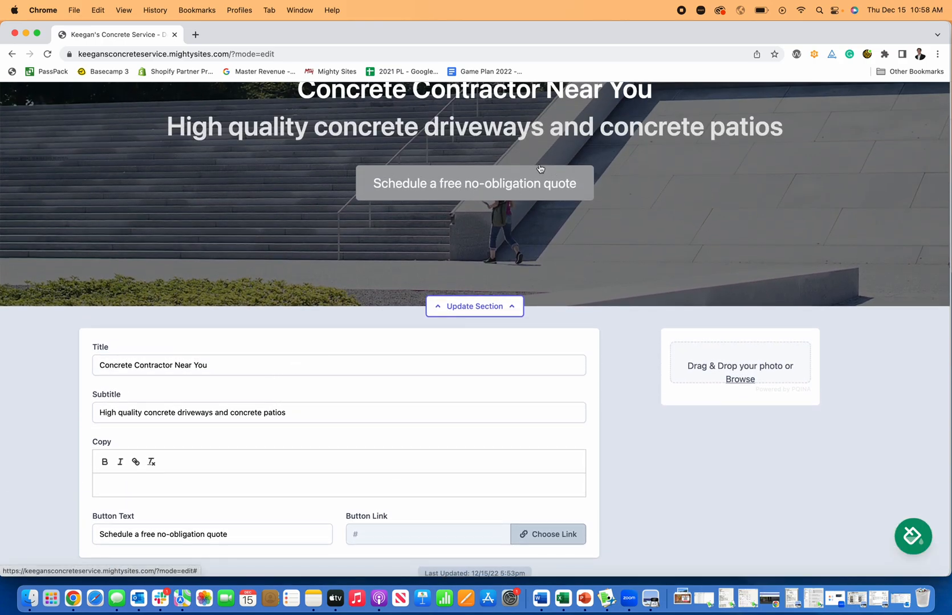
pyautogui.scroll(-3, 493, 251)
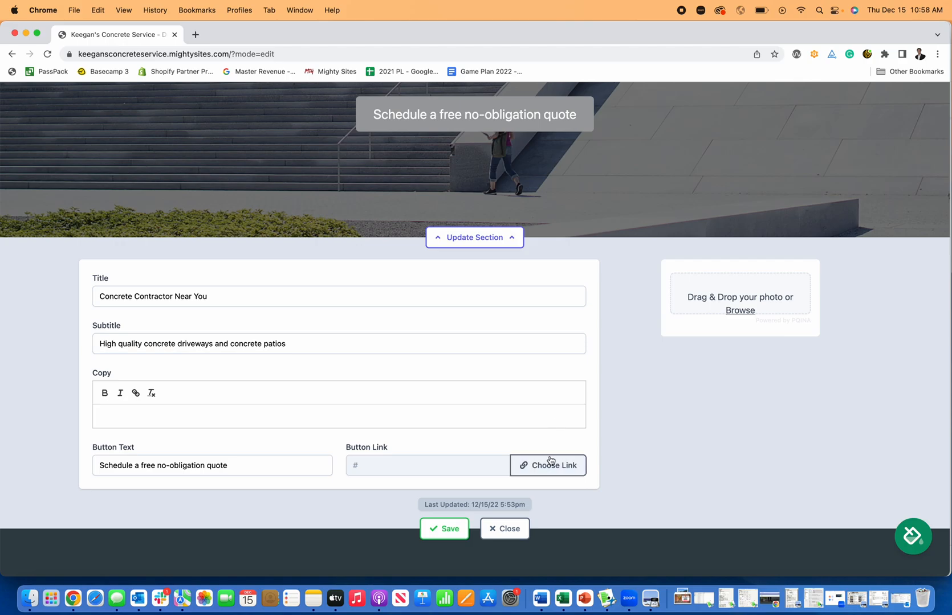
# - Try the Click to Call and Click to Email action links for the quote button
pyautogui.click(550, 464)
pyautogui.click(509, 300)
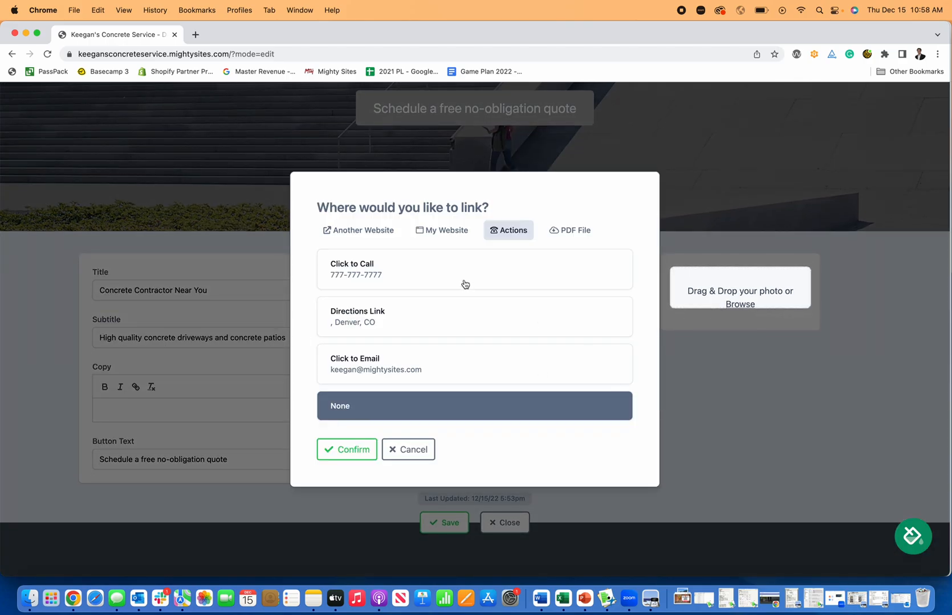
pyautogui.click(484, 289)
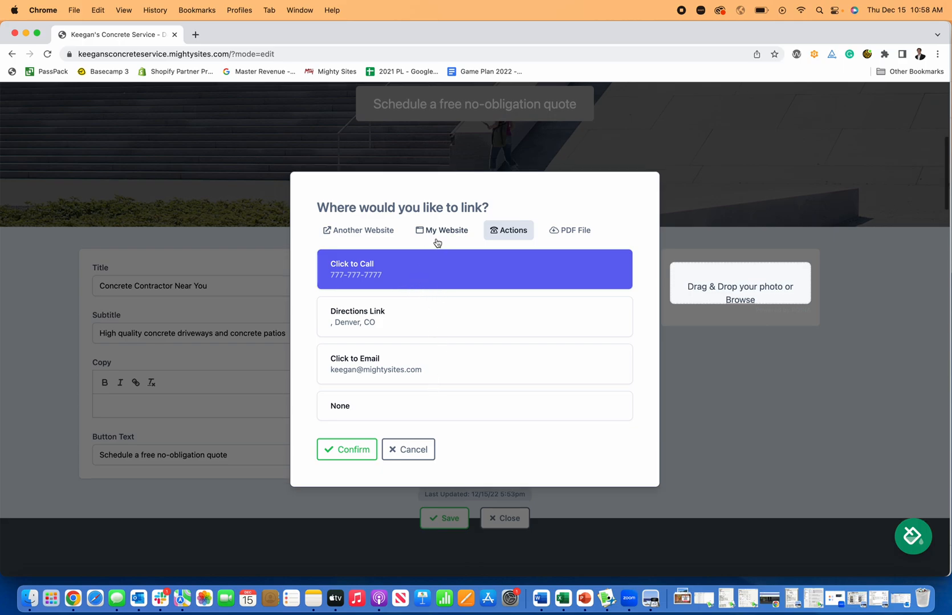
pyautogui.scroll(-1, 439, 328)
pyautogui.click(441, 367)
pyautogui.scroll(-1, 465, 263)
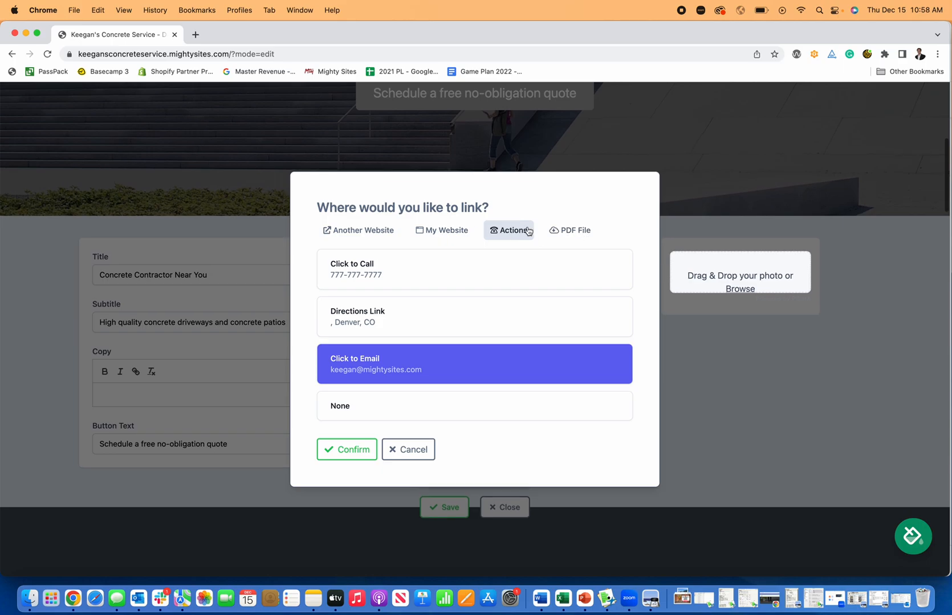
# - Link the quote button to My Website's Home: Lead Form section, confirm, and save the hero
pyautogui.click(438, 230)
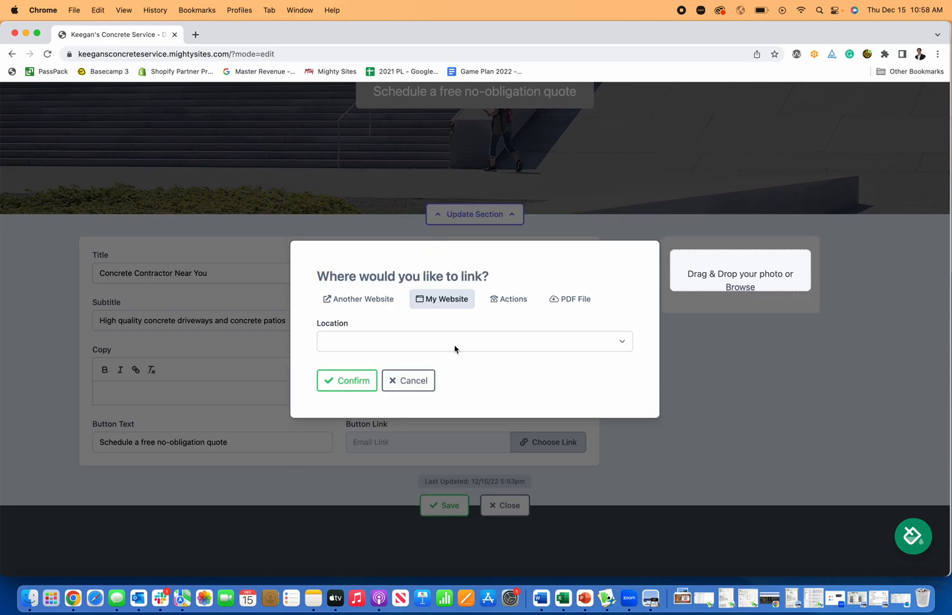
pyautogui.click(455, 349)
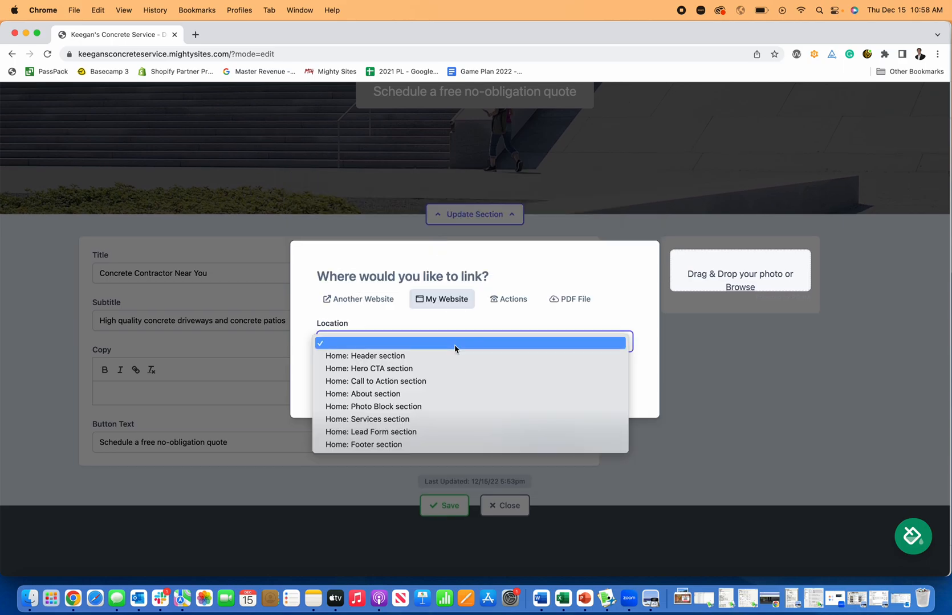
pyautogui.click(451, 438)
pyautogui.click(340, 380)
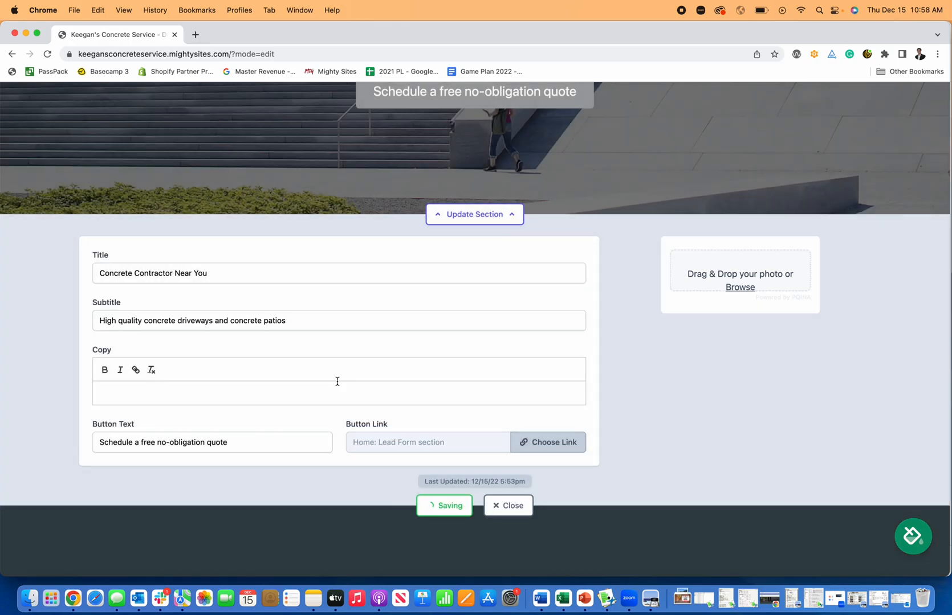
# - Close the hero editor and test that the free-quote button jumps to the Get In Touch form
pyautogui.click(491, 221)
pyautogui.scroll(5, 573, 430)
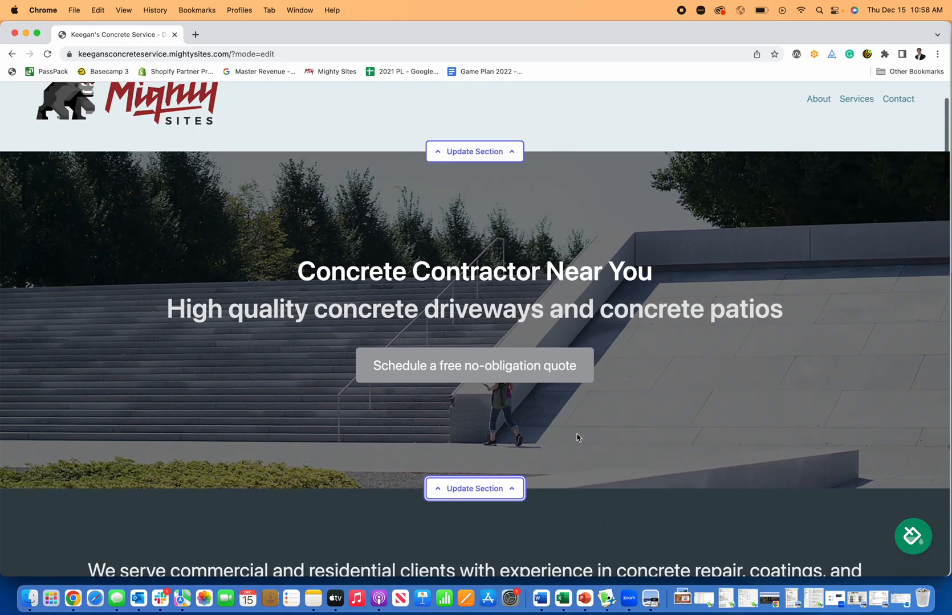
pyautogui.click(472, 358)
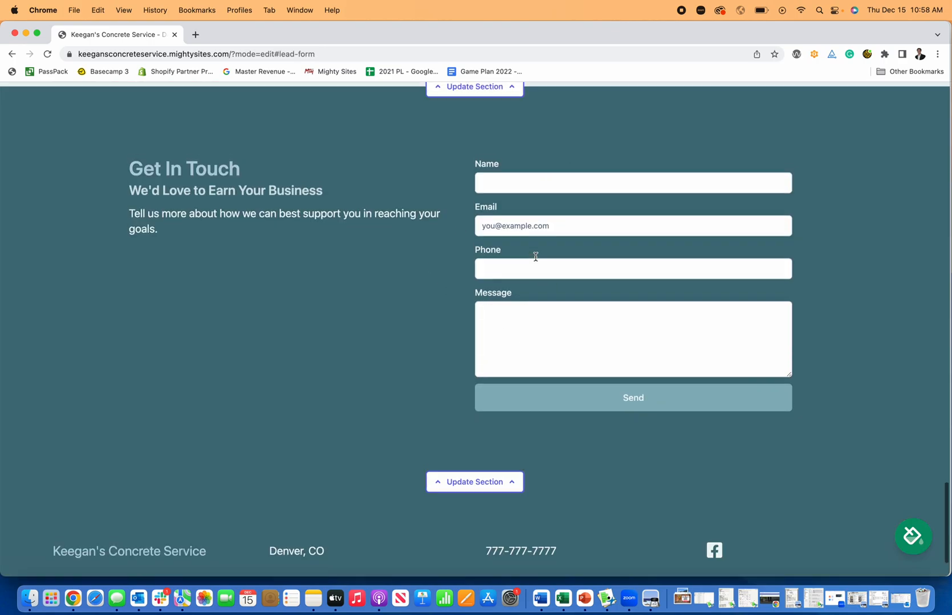
pyautogui.scroll(15, 535, 263)
pyautogui.scroll(15, 527, 266)
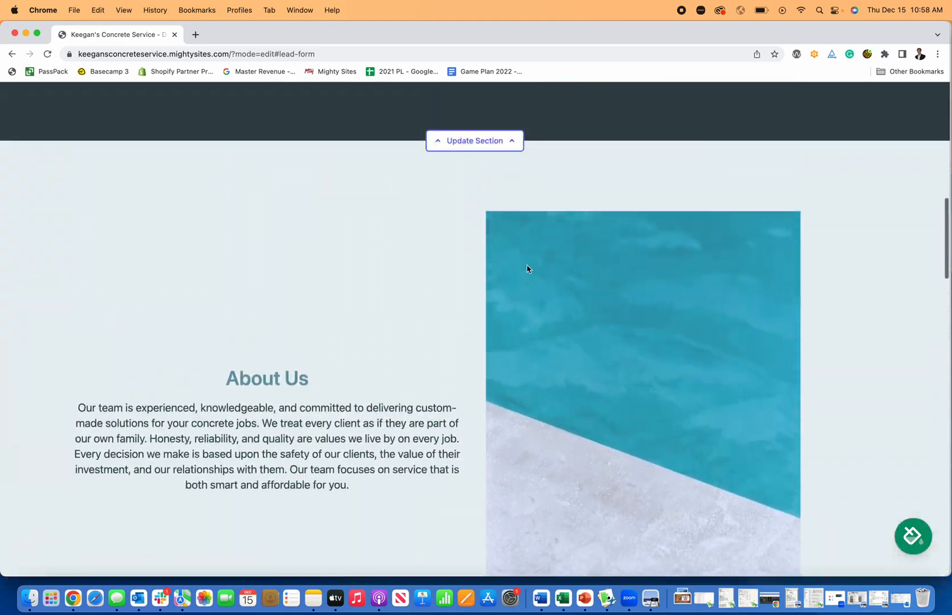
pyautogui.scroll(-10, 529, 269)
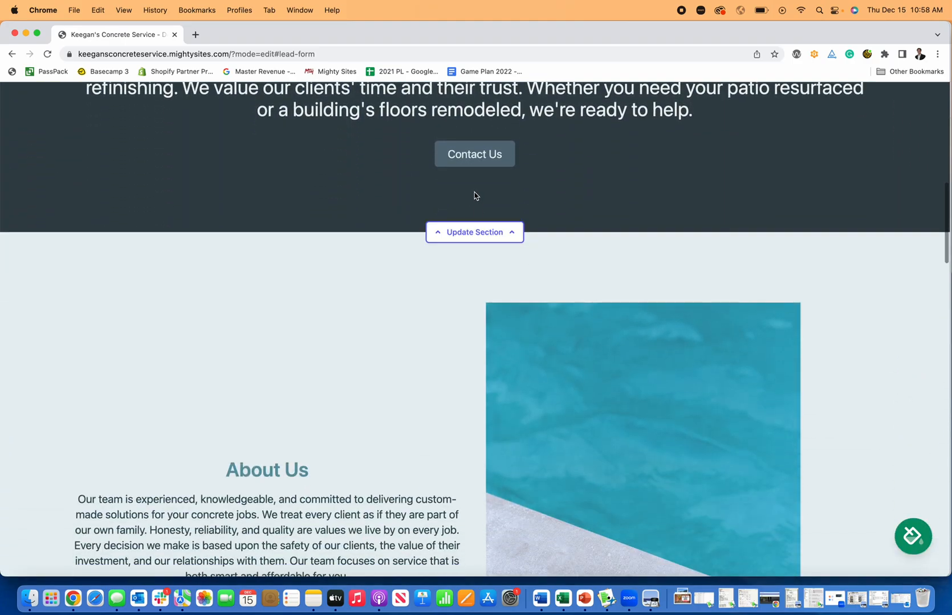
# - Make the services block's Contact Us button a Click to Call link and save the block
pyautogui.click(485, 235)
pyautogui.click(838, 377)
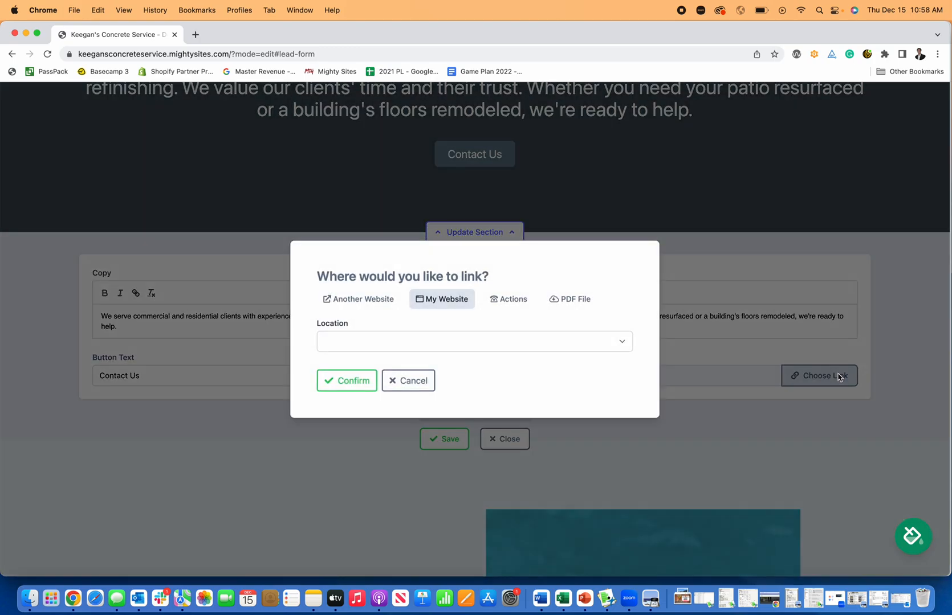
pyautogui.click(516, 301)
pyautogui.click(373, 266)
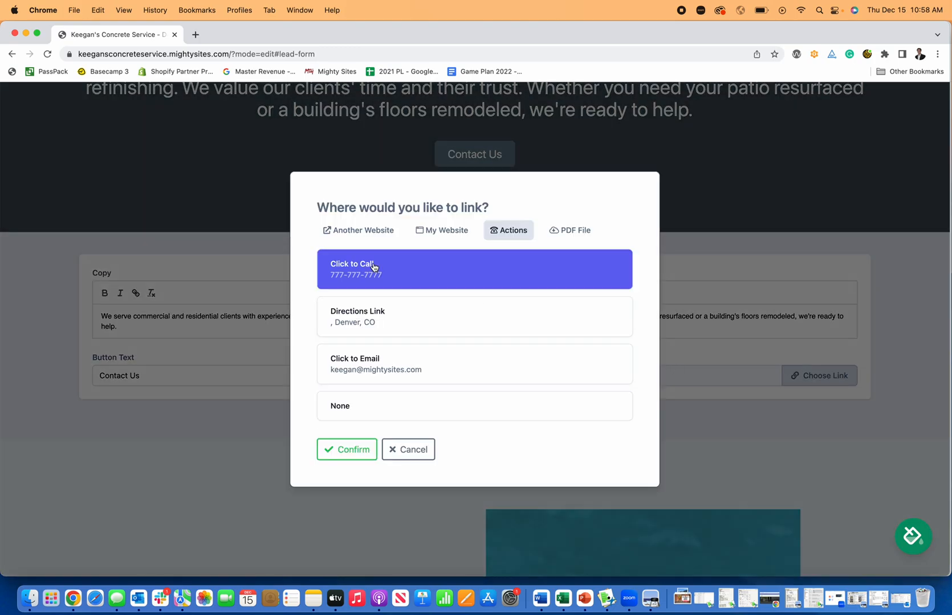
pyautogui.click(360, 450)
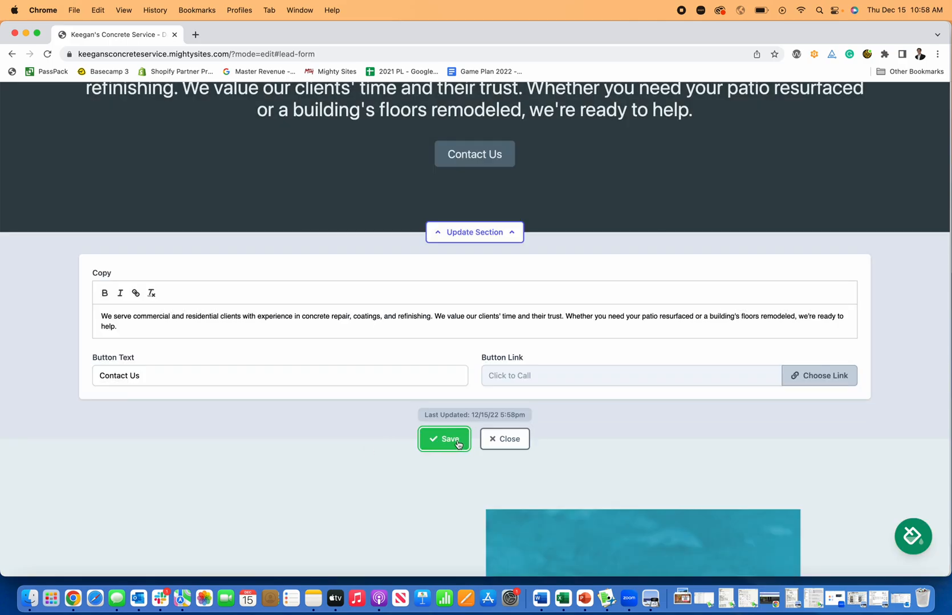
pyautogui.click(461, 444)
# - Open the About Us section's editor
pyautogui.scroll(8, 523, 444)
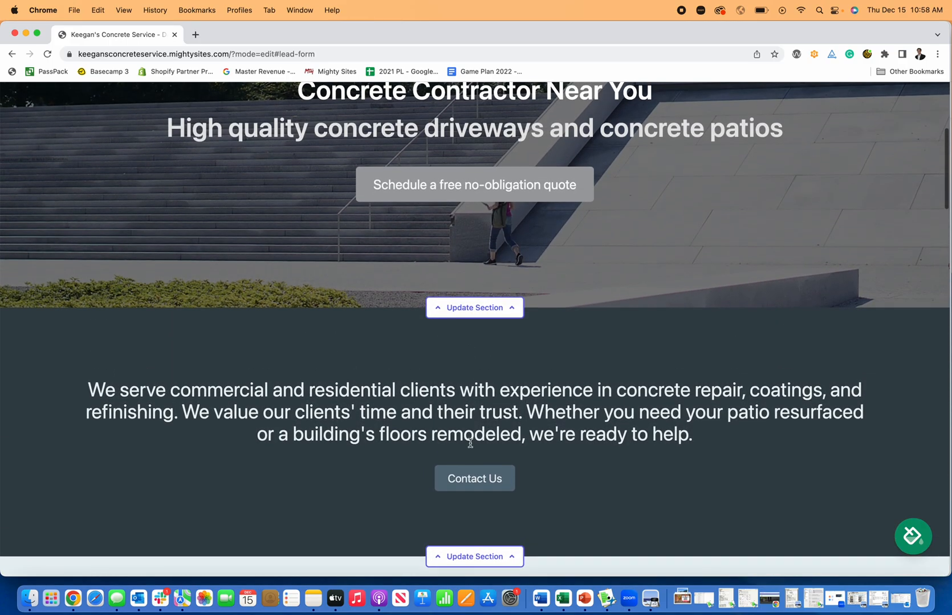
pyautogui.scroll(3, 477, 454)
pyautogui.scroll(-6, 478, 454)
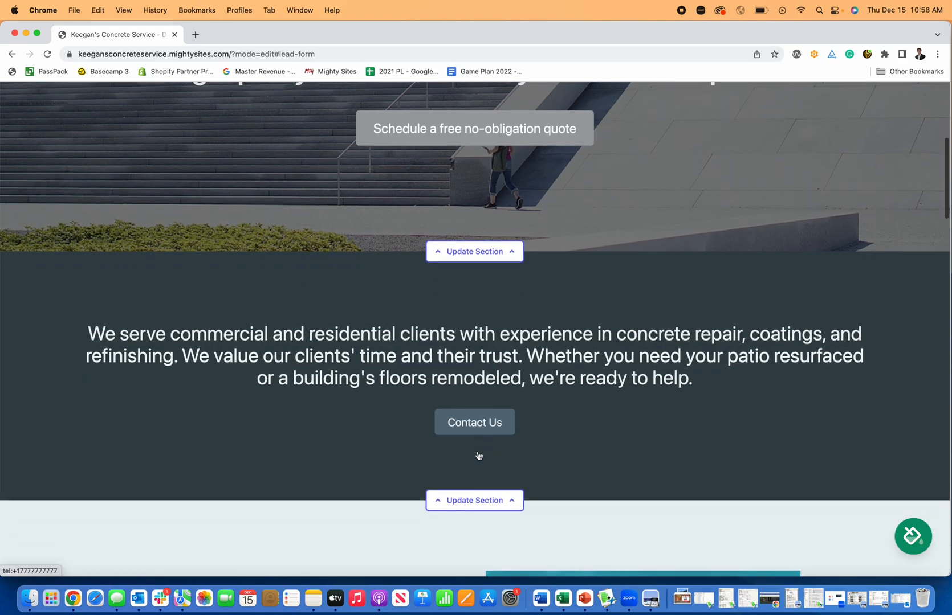
pyautogui.scroll(-10, 481, 445)
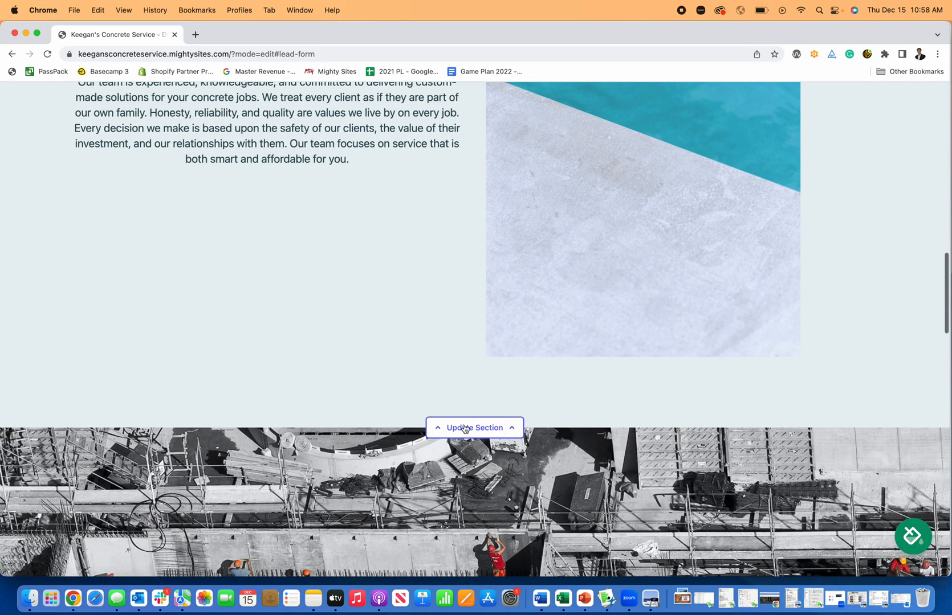
pyautogui.click(470, 427)
pyautogui.scroll(3, 219, 214)
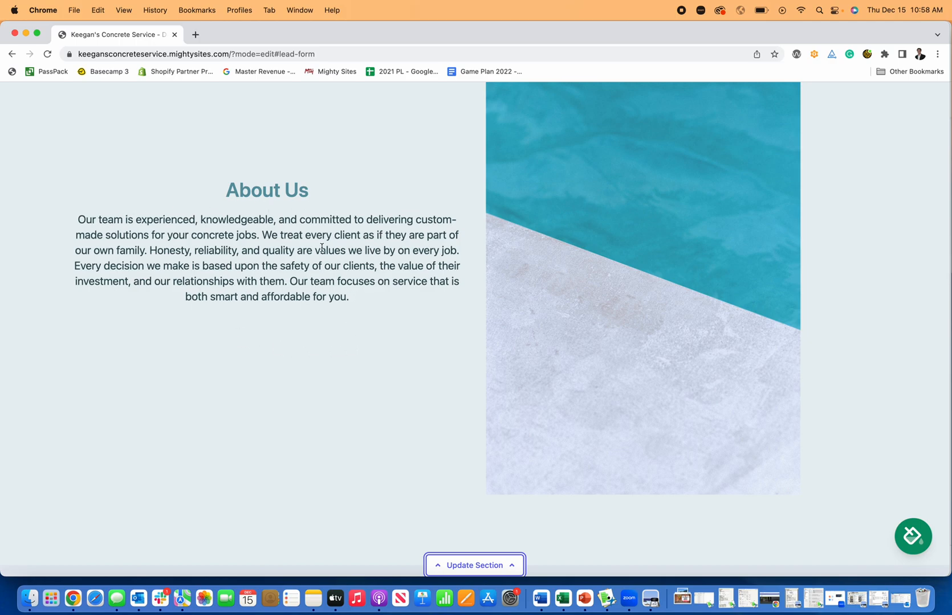
# - Add 'This is how you make a website for a concrete contractor.' to About Us, save, and reopen its editor
pyautogui.scroll(-5, 374, 370)
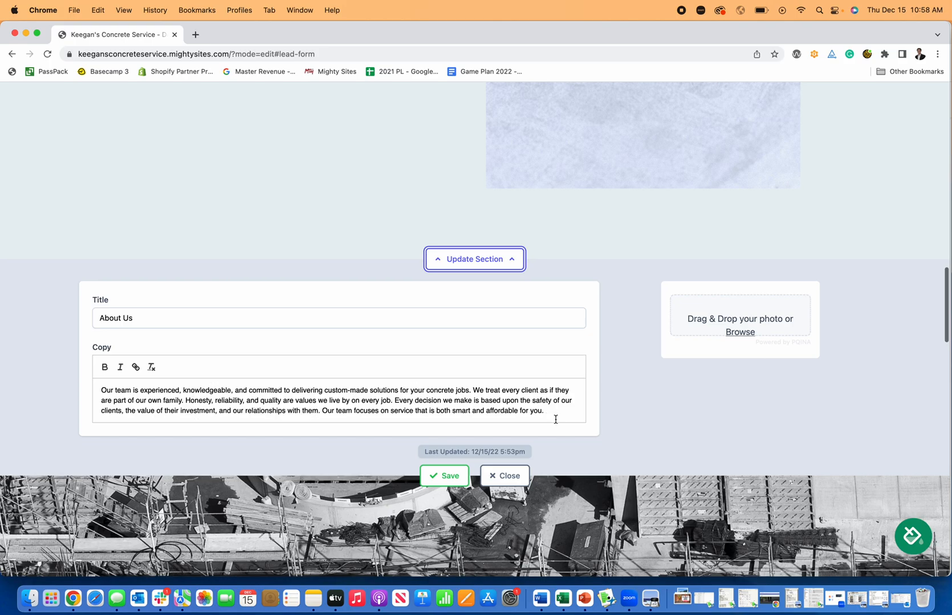
pyautogui.click(565, 406)
pyautogui.press('Return')
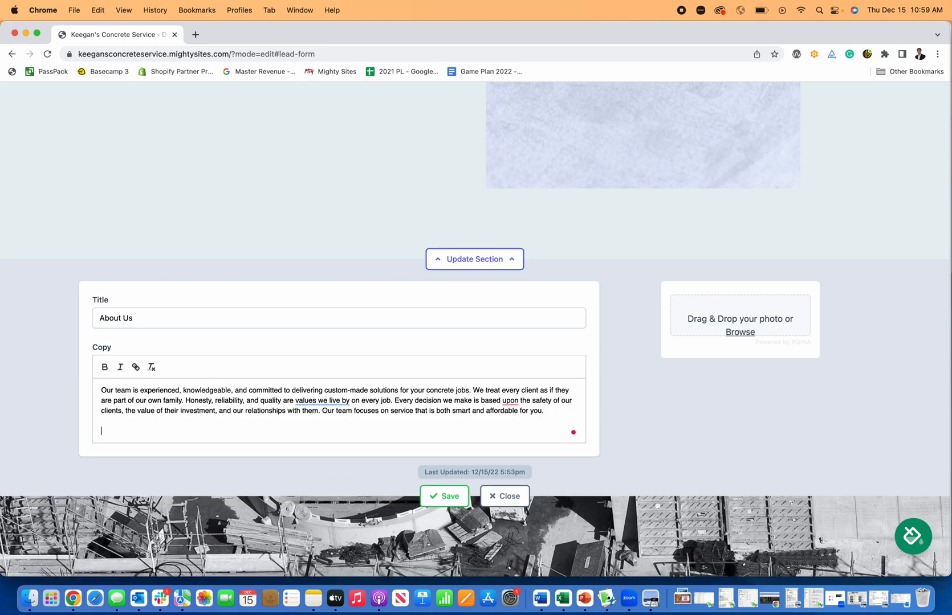
pyautogui.scroll(3, 568, 401)
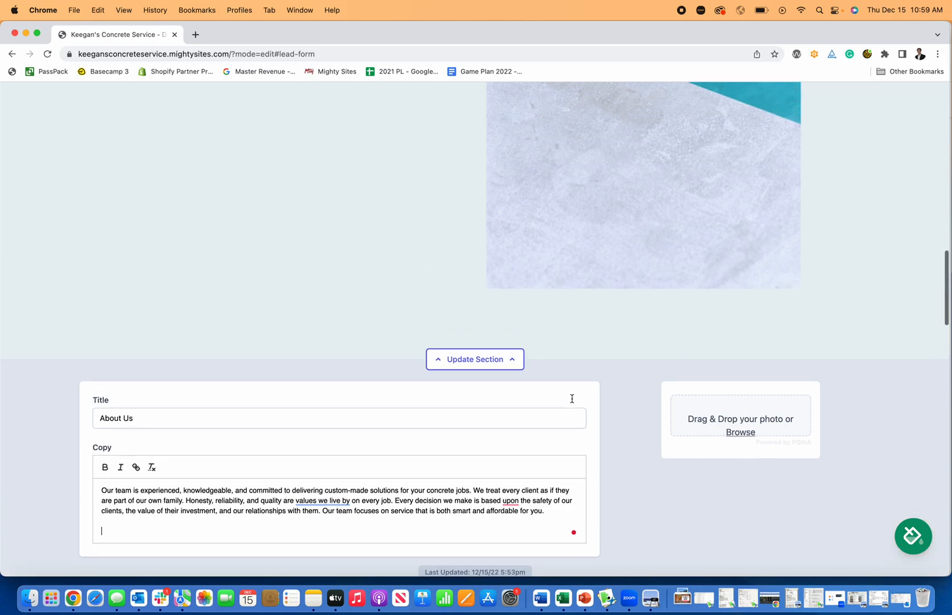
pyautogui.write('This is how you make a website for a concrete contractor.')
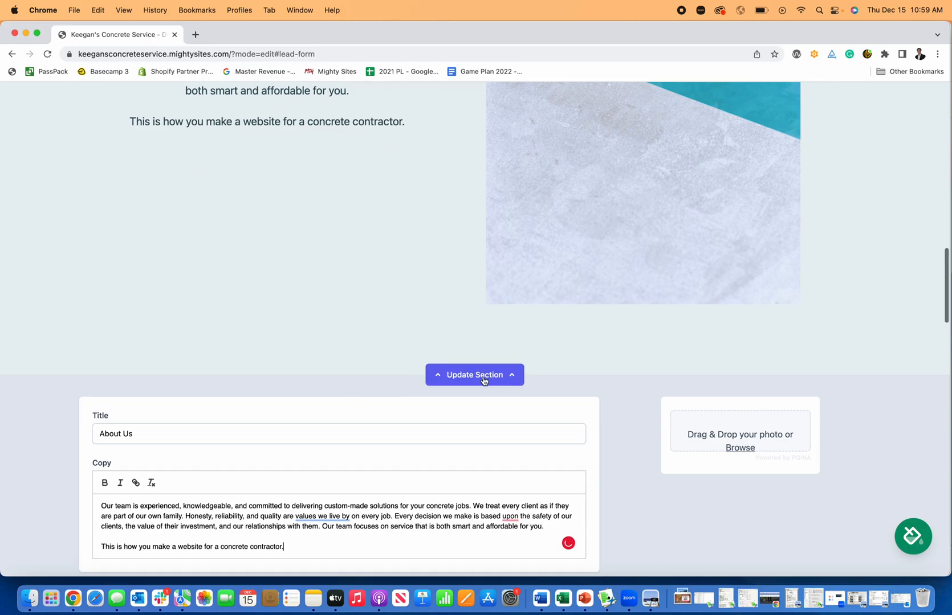
pyautogui.scroll(-5, 471, 376)
pyautogui.click(455, 470)
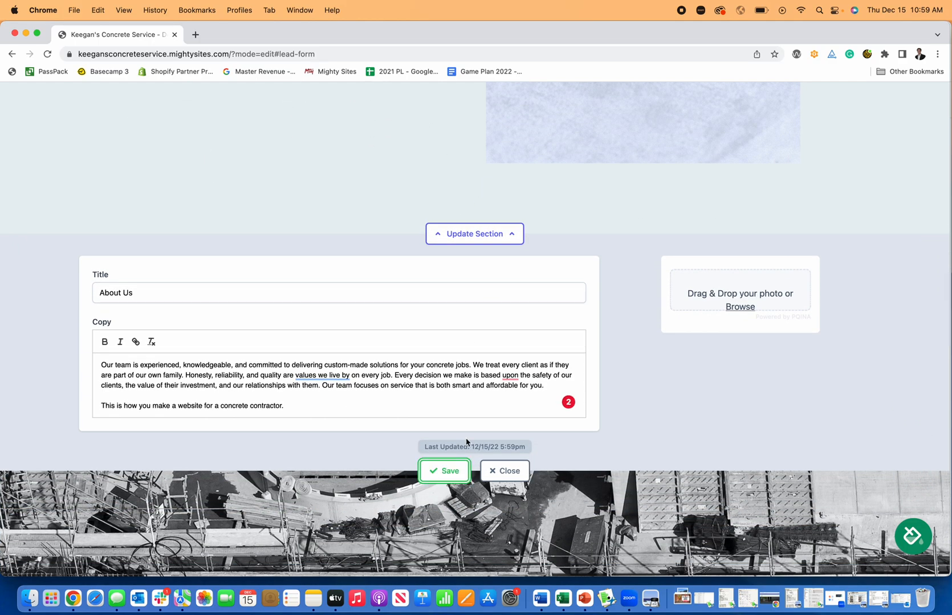
pyautogui.scroll(-4, 593, 322)
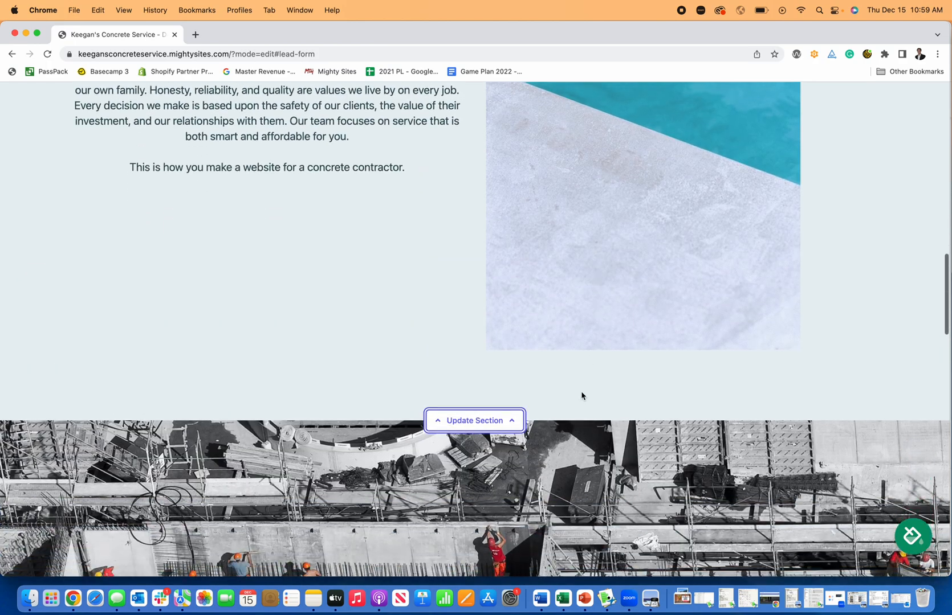
pyautogui.click(493, 371)
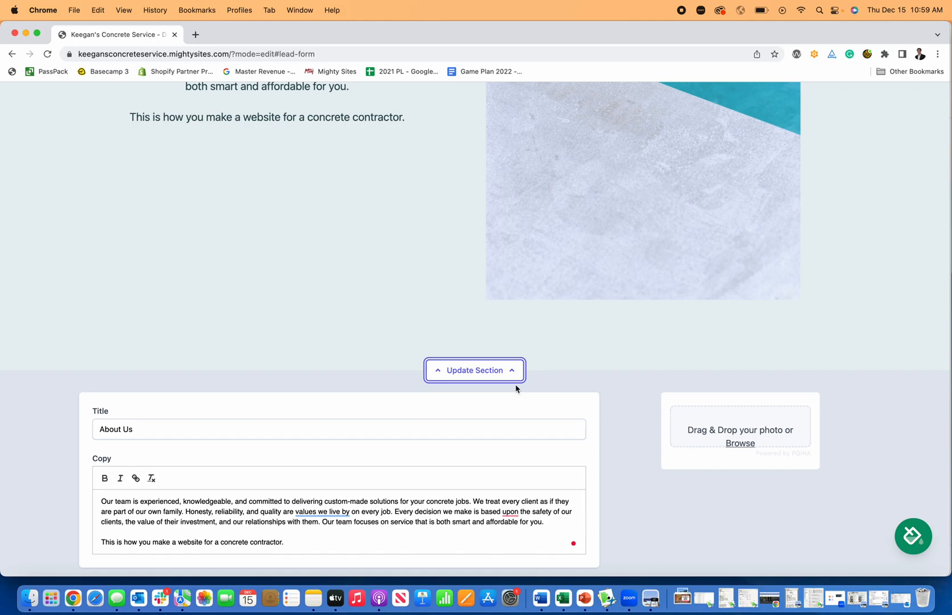
# - Collapse the About Us editor and scroll down to the Get In Touch contact form
pyautogui.click(507, 372)
pyautogui.scroll(-12, 680, 393)
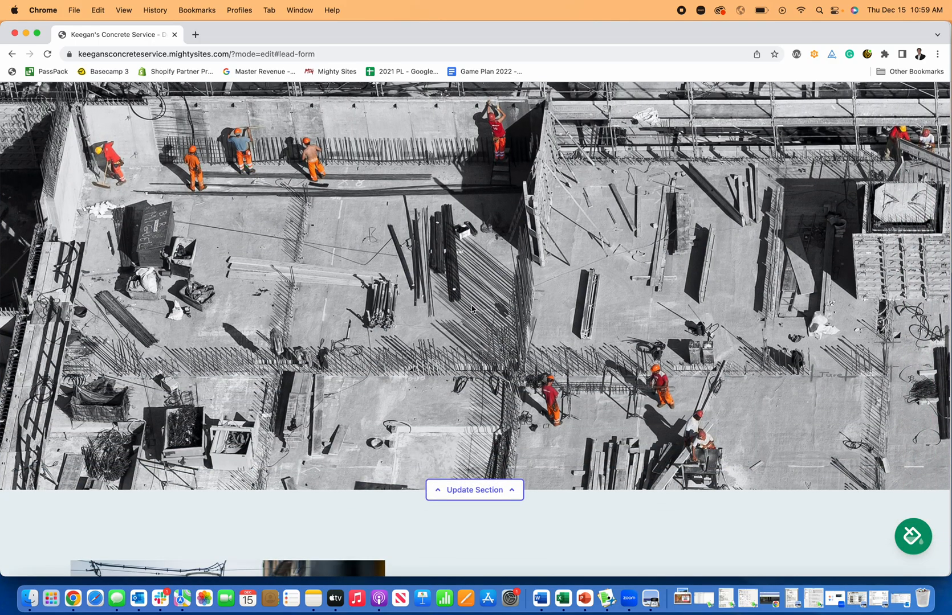
pyautogui.scroll(-6, 425, 308)
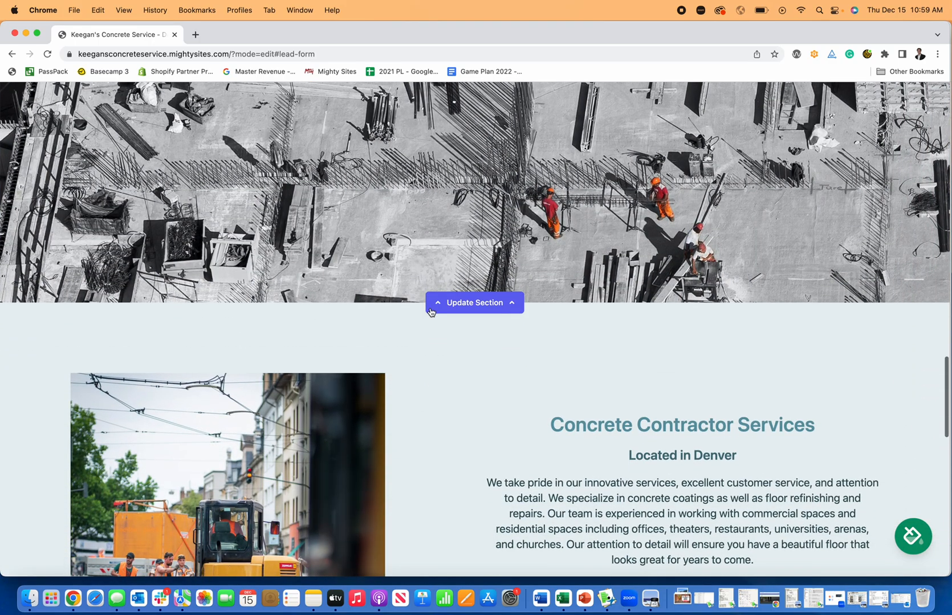
pyautogui.scroll(-10, 431, 312)
pyautogui.scroll(-3, 432, 313)
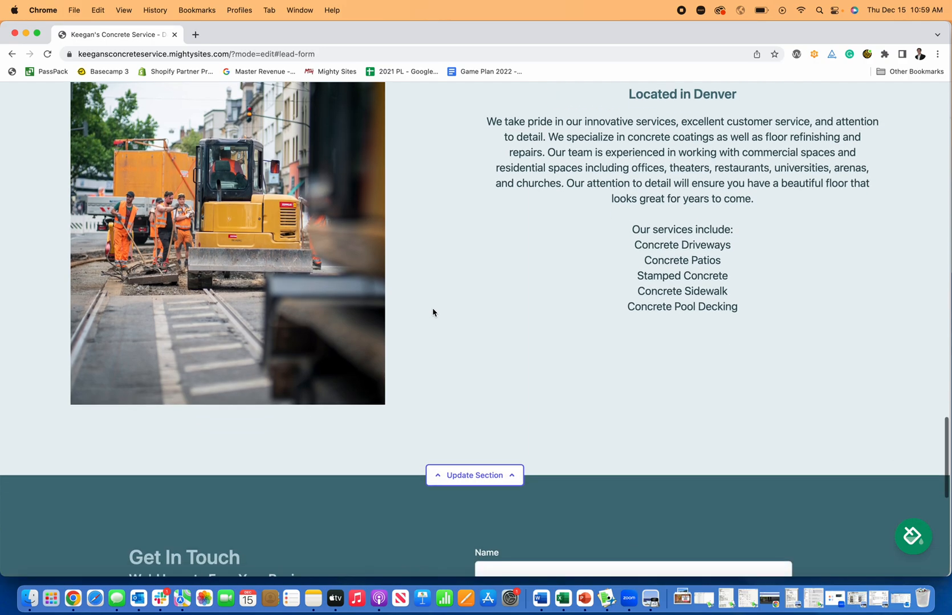
pyautogui.scroll(-5, 432, 312)
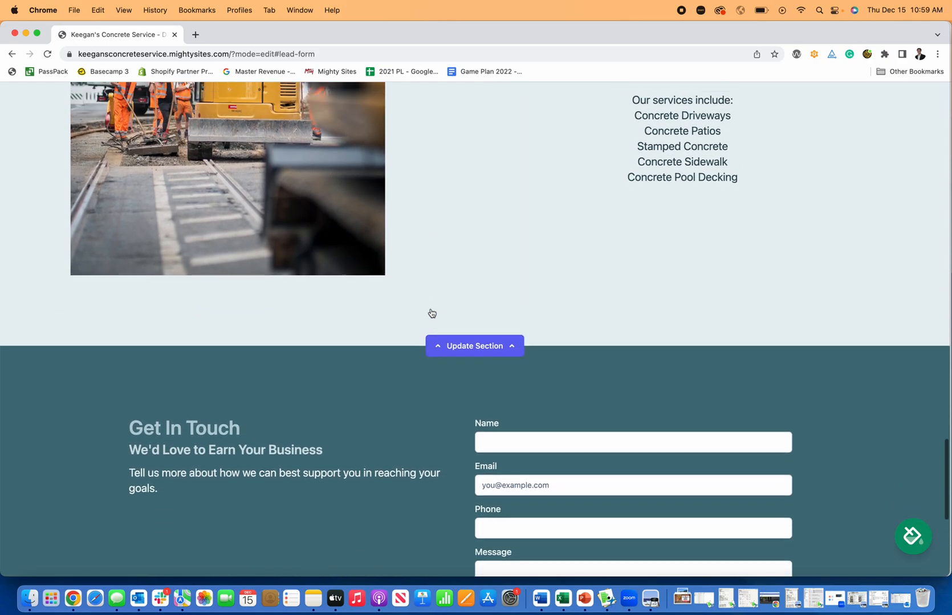
pyautogui.scroll(8, 431, 313)
pyautogui.scroll(-9, 618, 414)
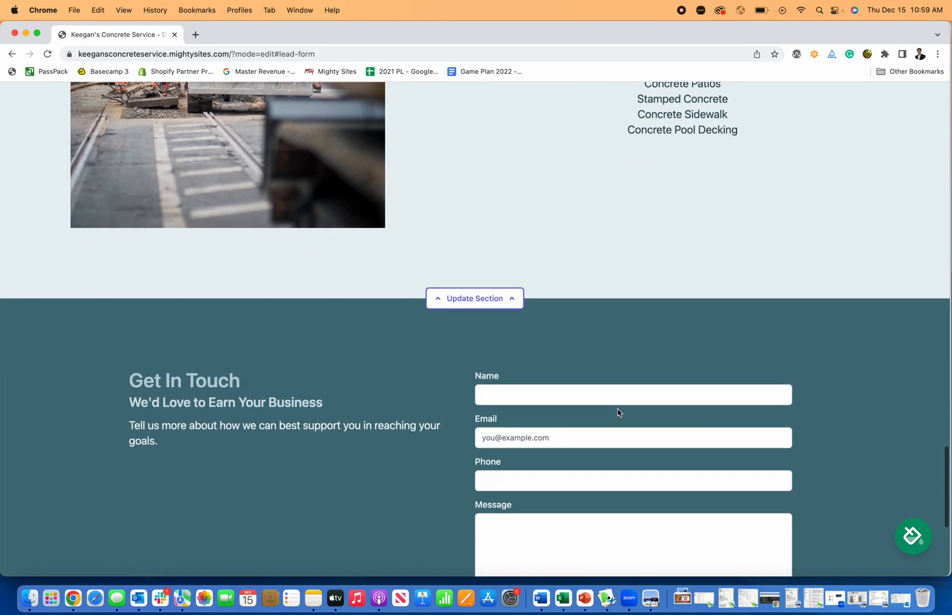
pyautogui.scroll(-9, 618, 412)
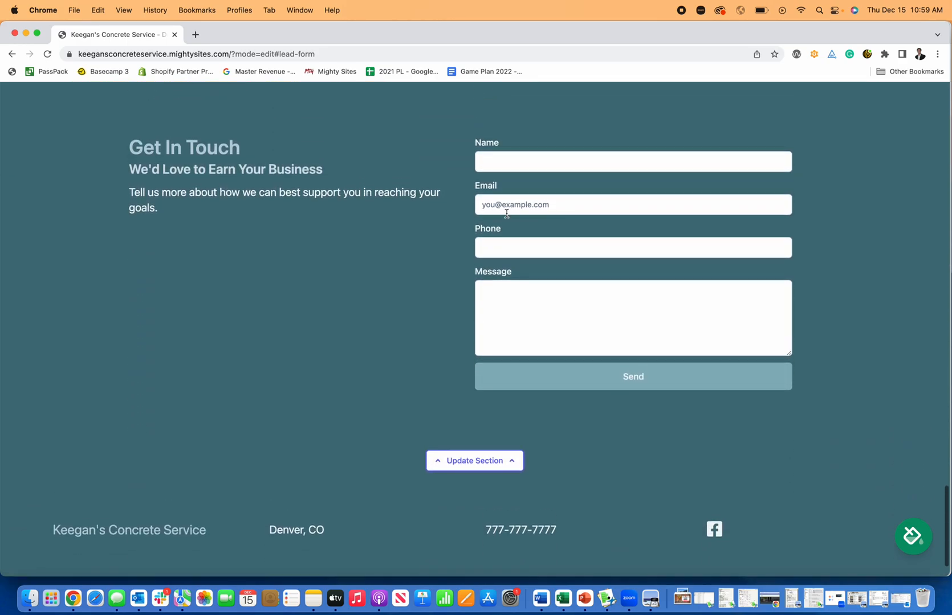
# - Send a test enquiry with name, email, phone and the message 'I would like help with a concrete project'
pyautogui.click(517, 164)
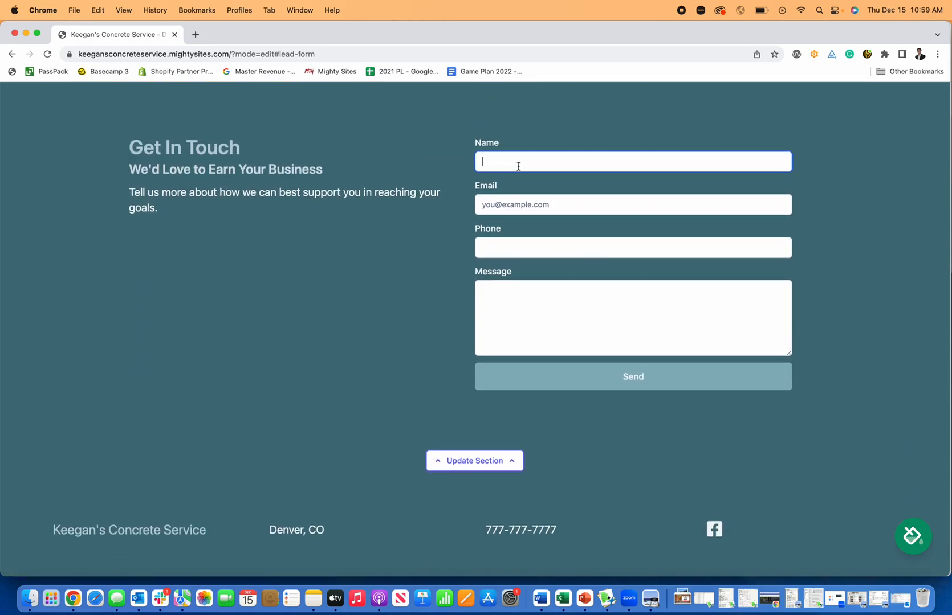
pyautogui.press('Tab')
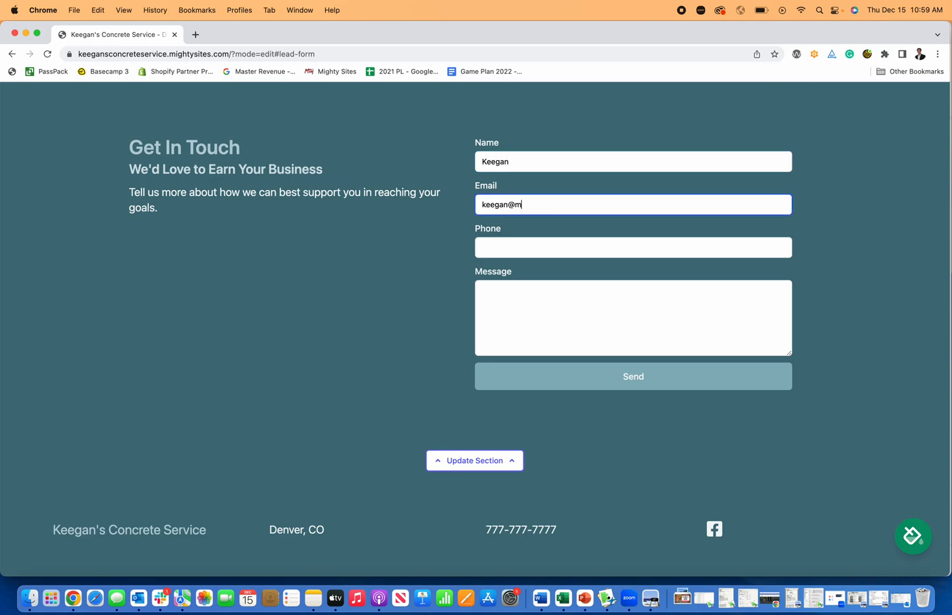
pyautogui.press('Tab')
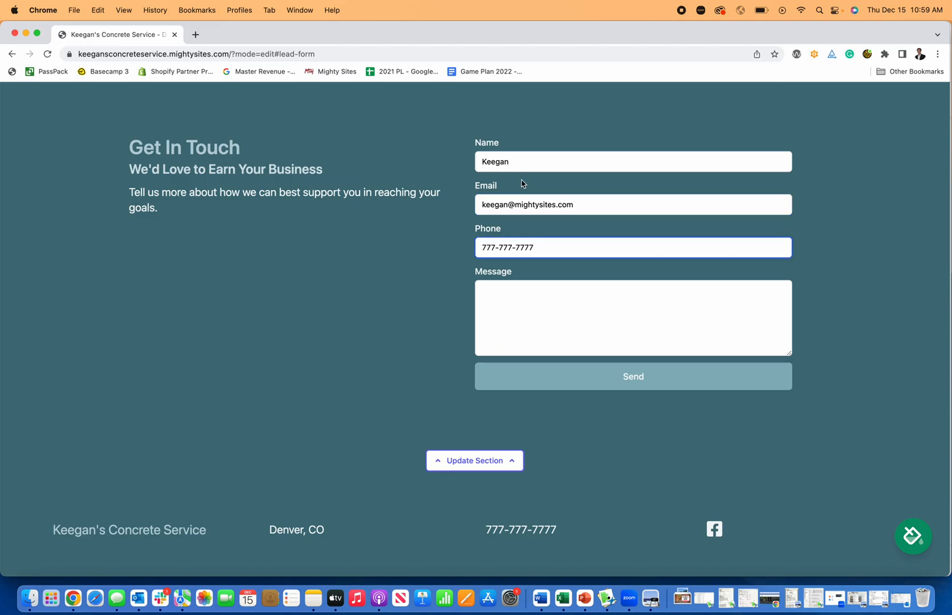
pyautogui.click(576, 309)
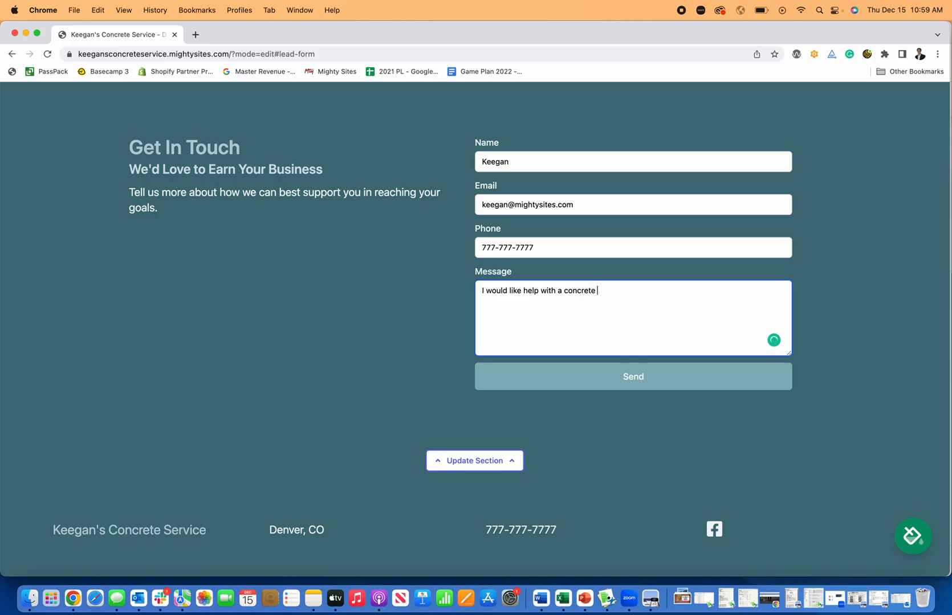
pyautogui.click(619, 382)
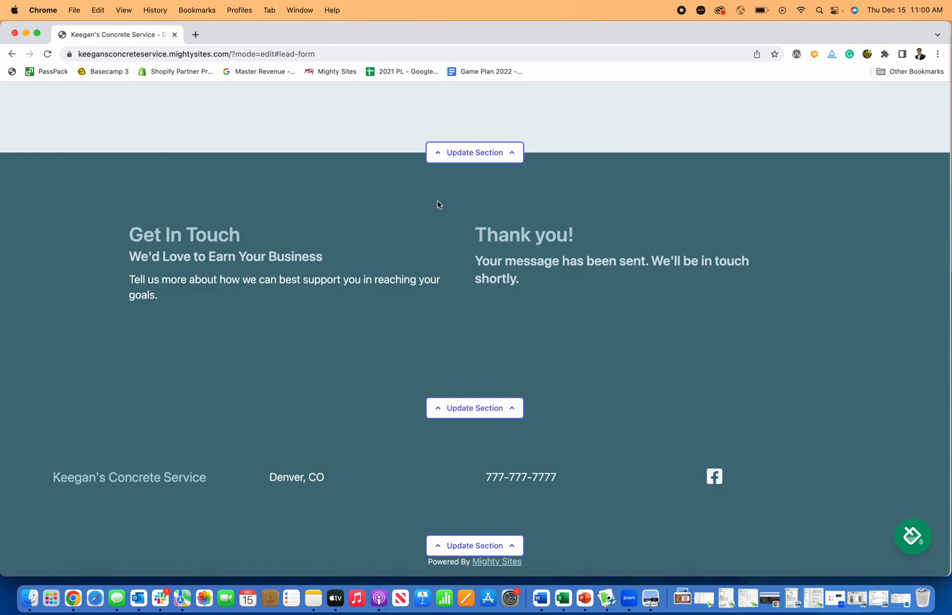
pyautogui.scroll(20, 407, 250)
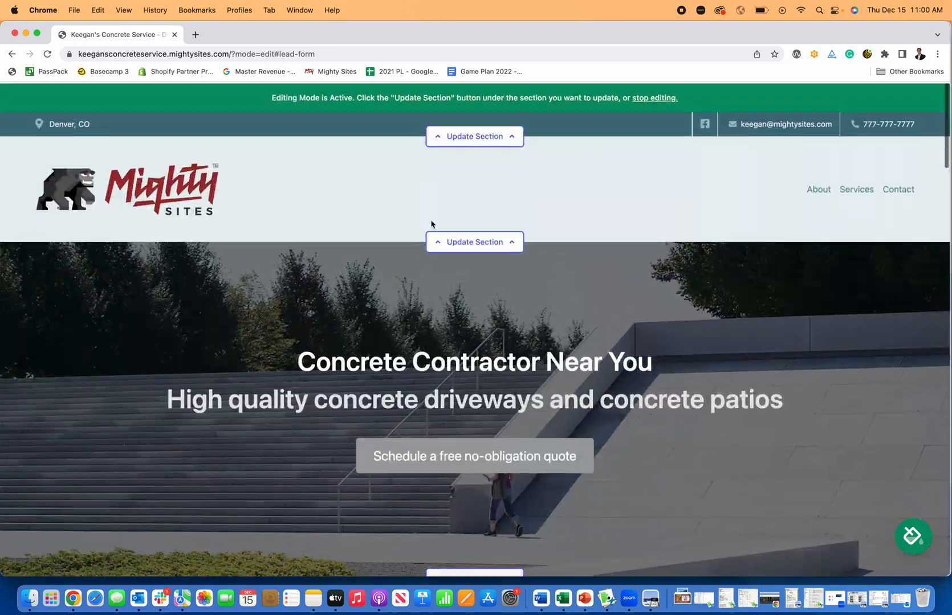
# - Stop editing, browse the live concrete site, and open the Site Dashboard
pyautogui.click(656, 97)
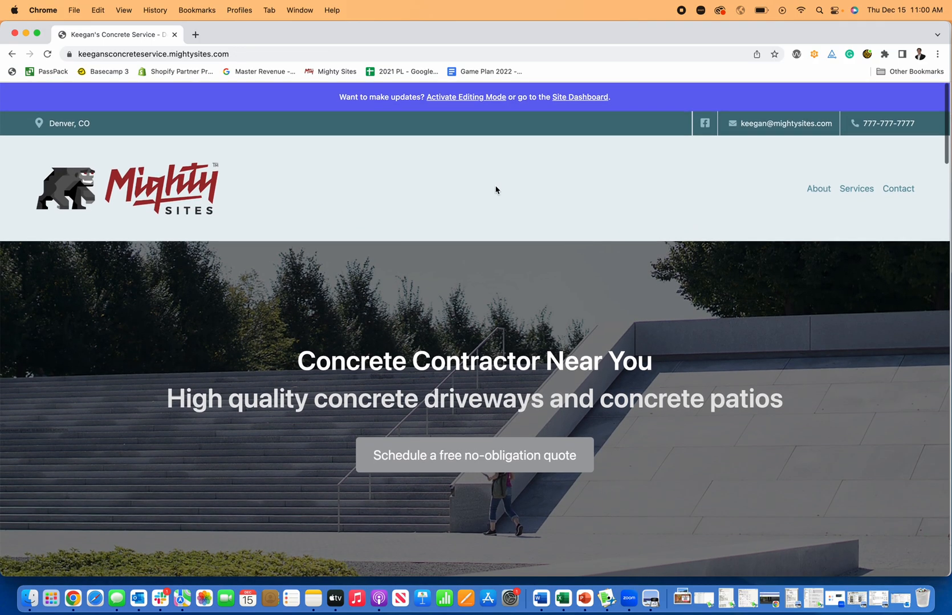
pyautogui.scroll(-8, 495, 191)
pyautogui.scroll(-15, 500, 188)
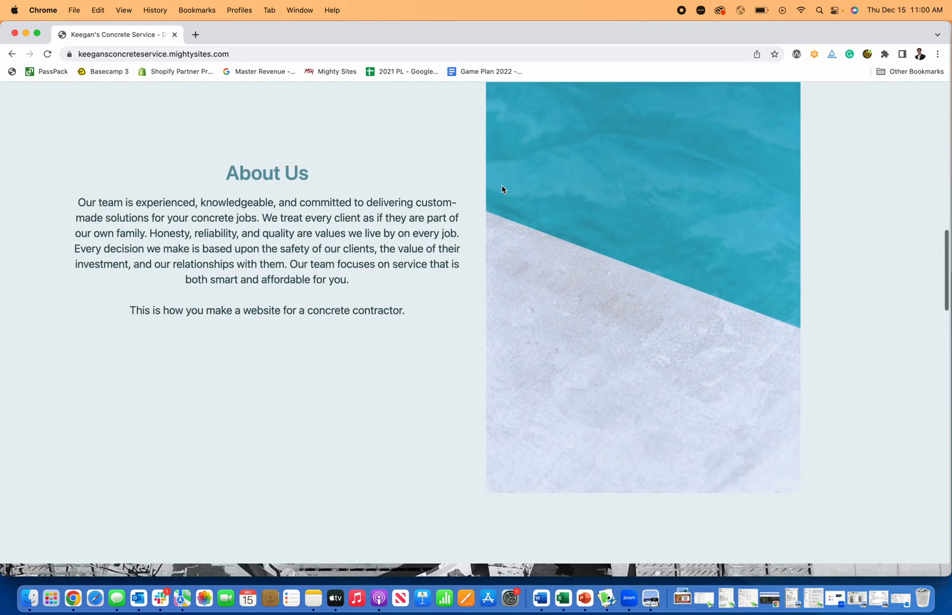
pyautogui.scroll(-15, 501, 189)
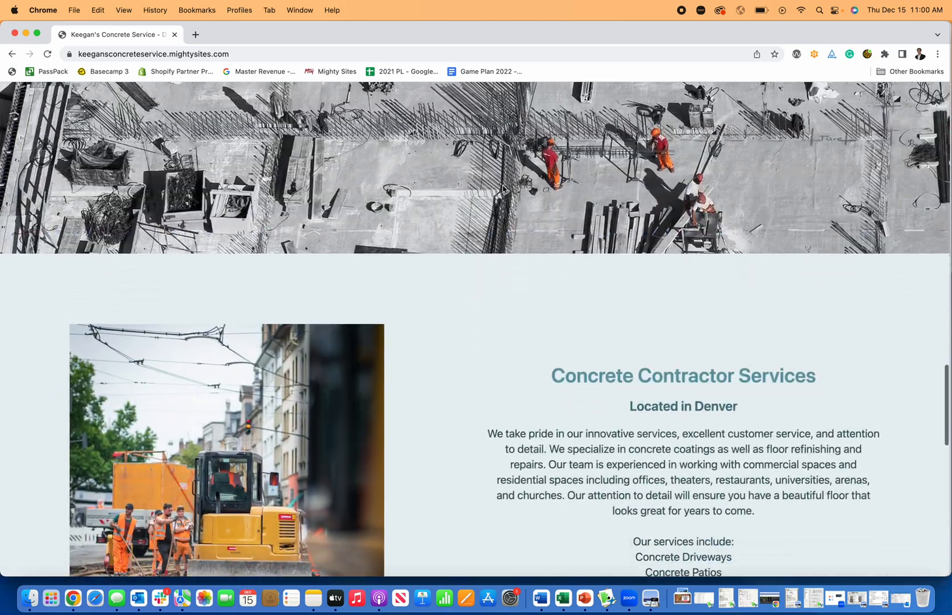
pyautogui.scroll(-5, 503, 189)
pyautogui.scroll(20, 502, 189)
pyautogui.scroll(6, 503, 190)
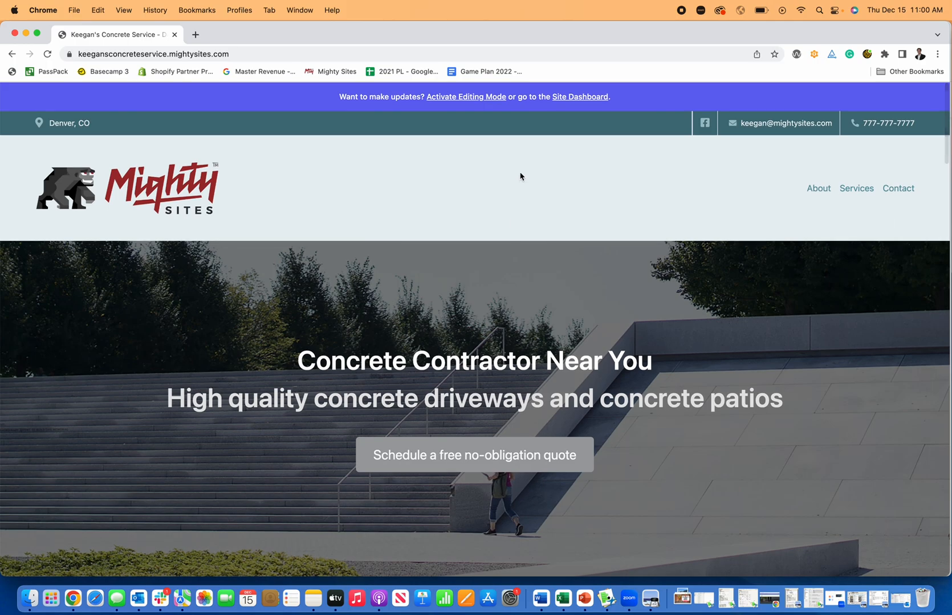
pyautogui.click(584, 98)
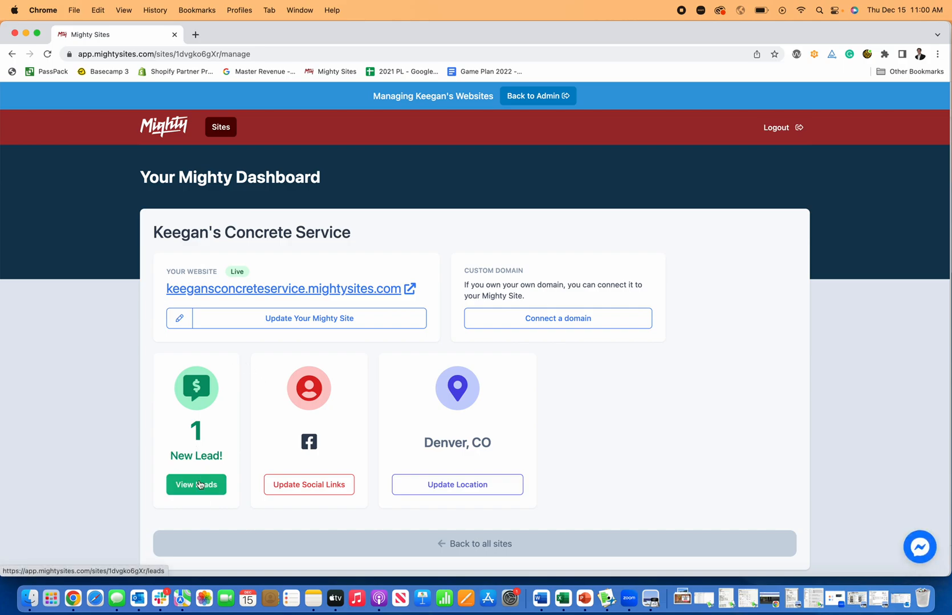
# - Review the new test lead's details, then go back to the dashboard and open Connect a domain
pyautogui.click(207, 490)
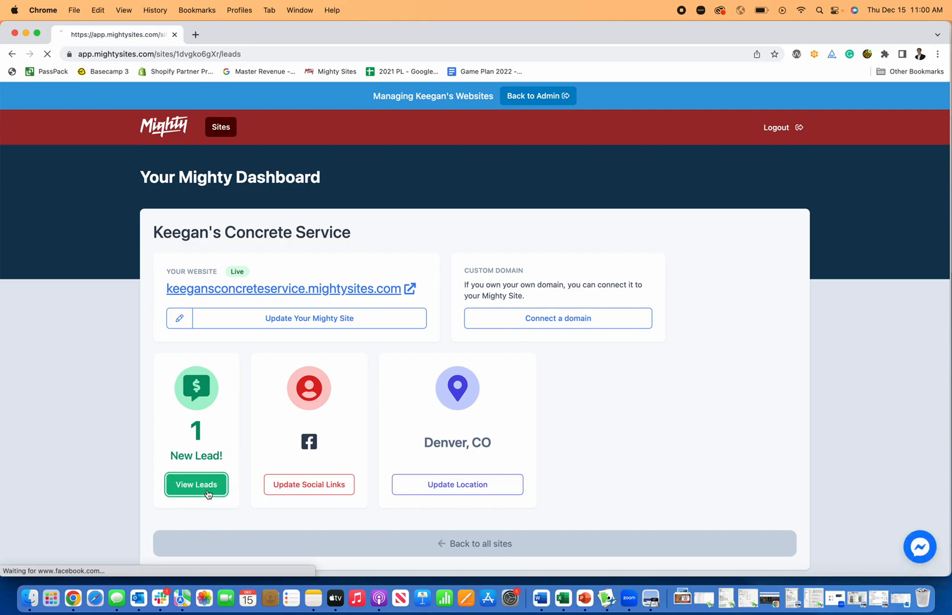
pyautogui.click(774, 295)
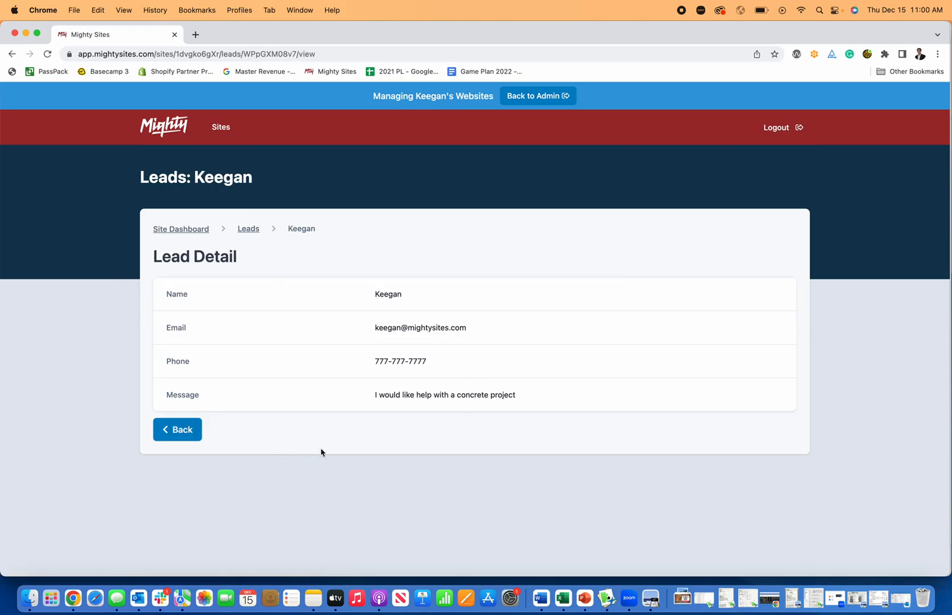
pyautogui.click(249, 229)
pyautogui.click(195, 229)
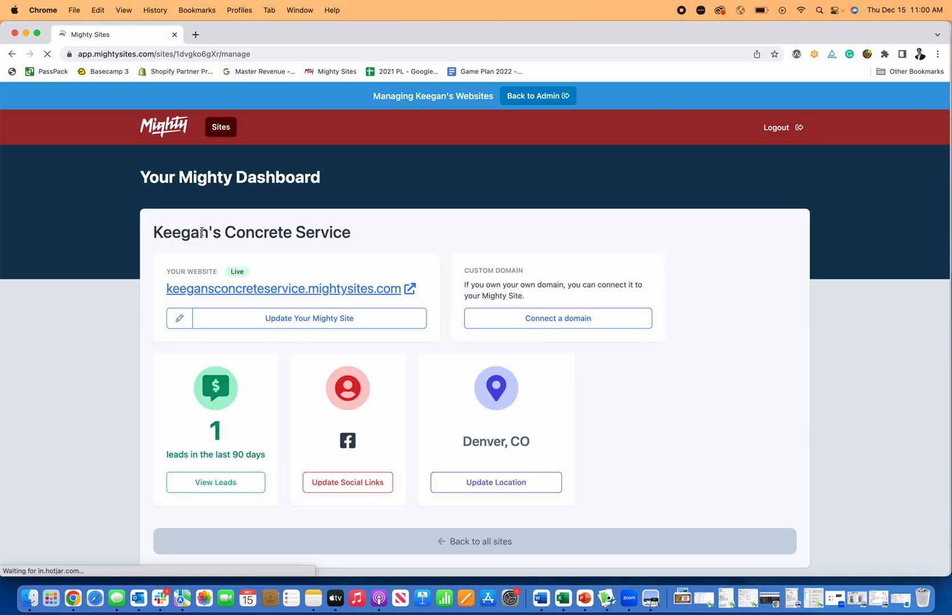
pyautogui.click(526, 315)
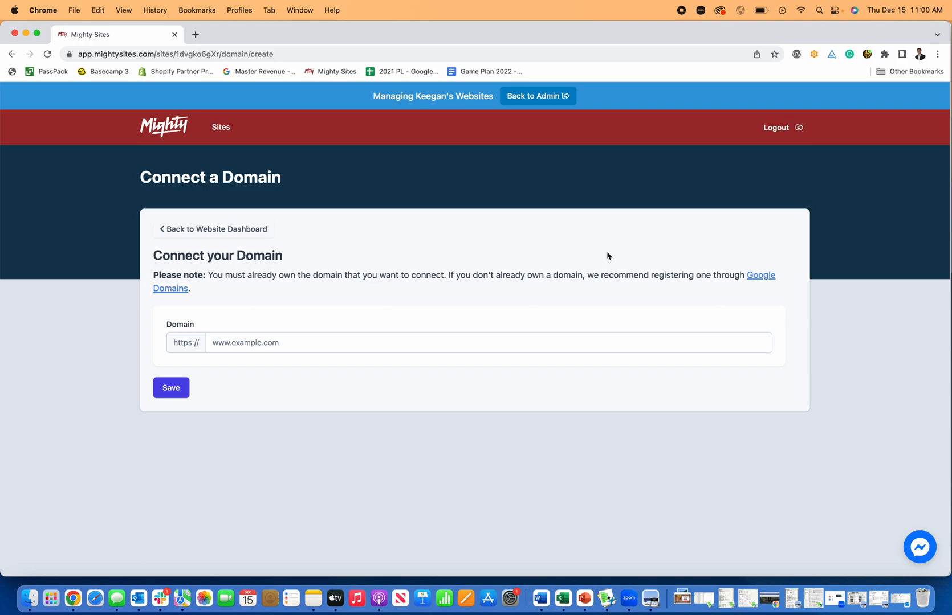
# - Return to the website dashboard and reopen the concrete site with Update Your Mighty Site
pyautogui.click(213, 229)
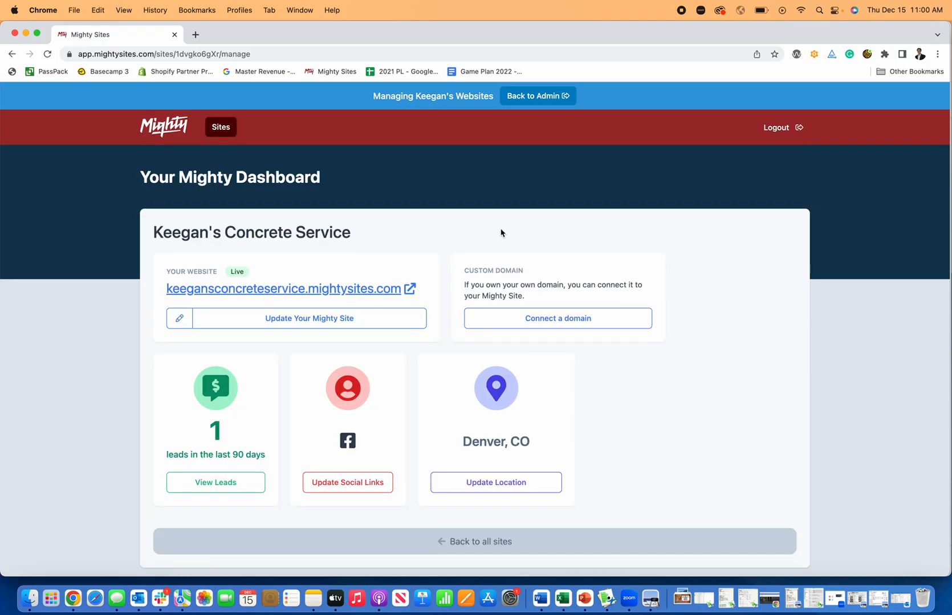
pyautogui.click(369, 321)
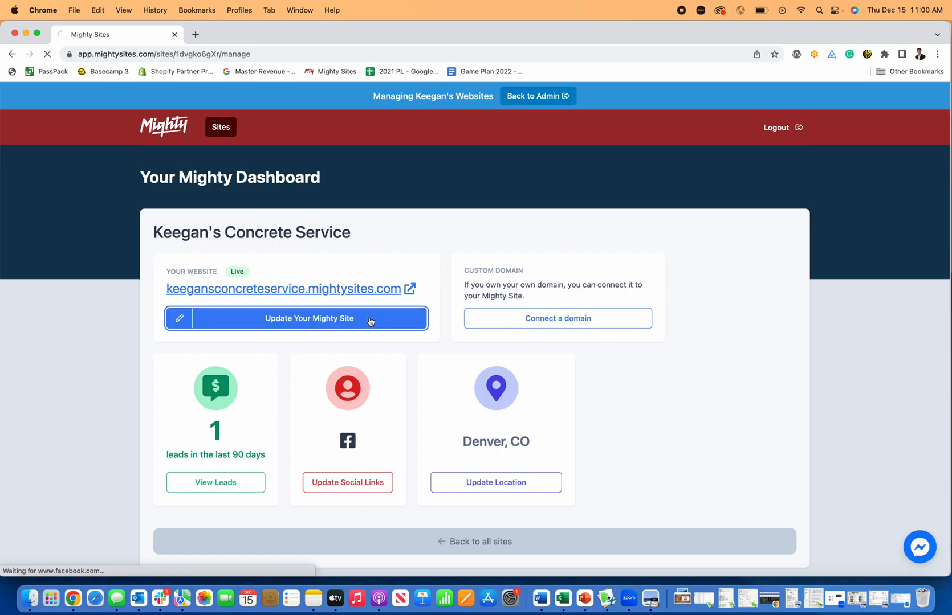
pyautogui.scroll(-10, 464, 312)
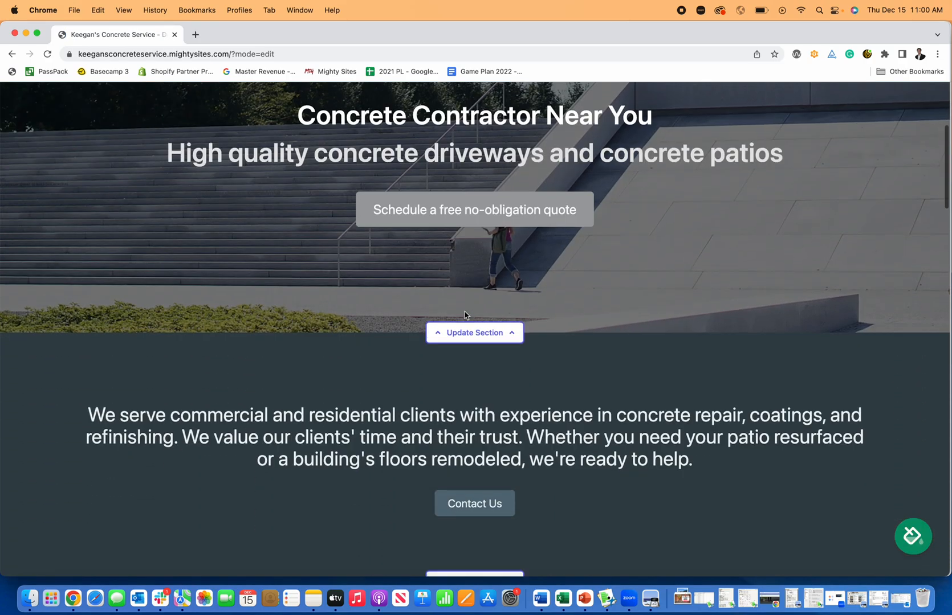
pyautogui.scroll(-15, 465, 312)
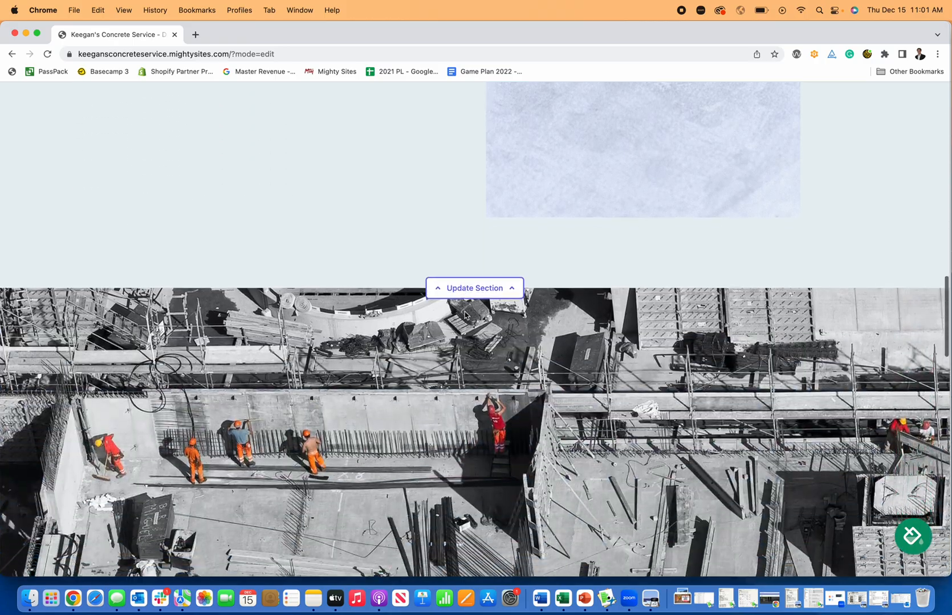
pyautogui.scroll(20, 464, 315)
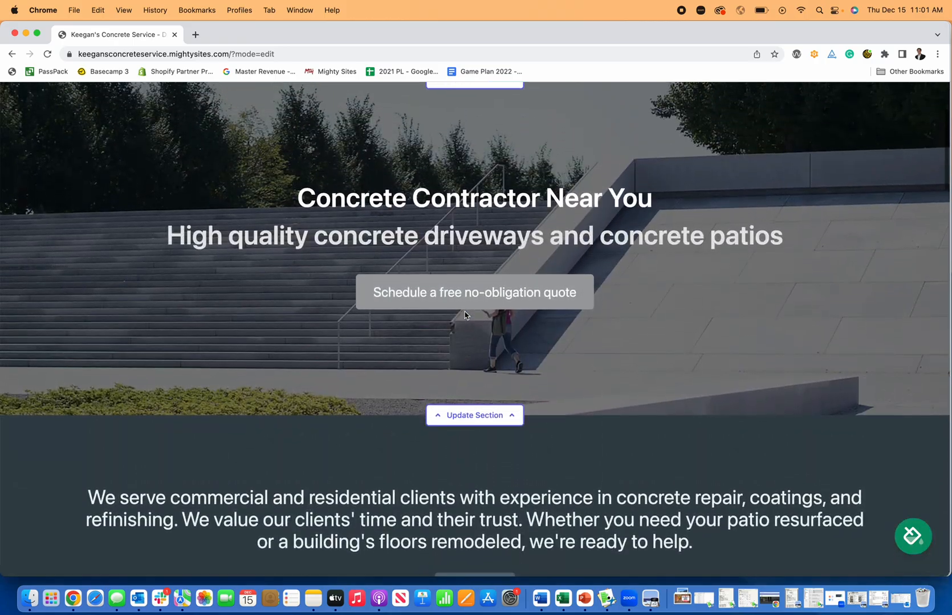